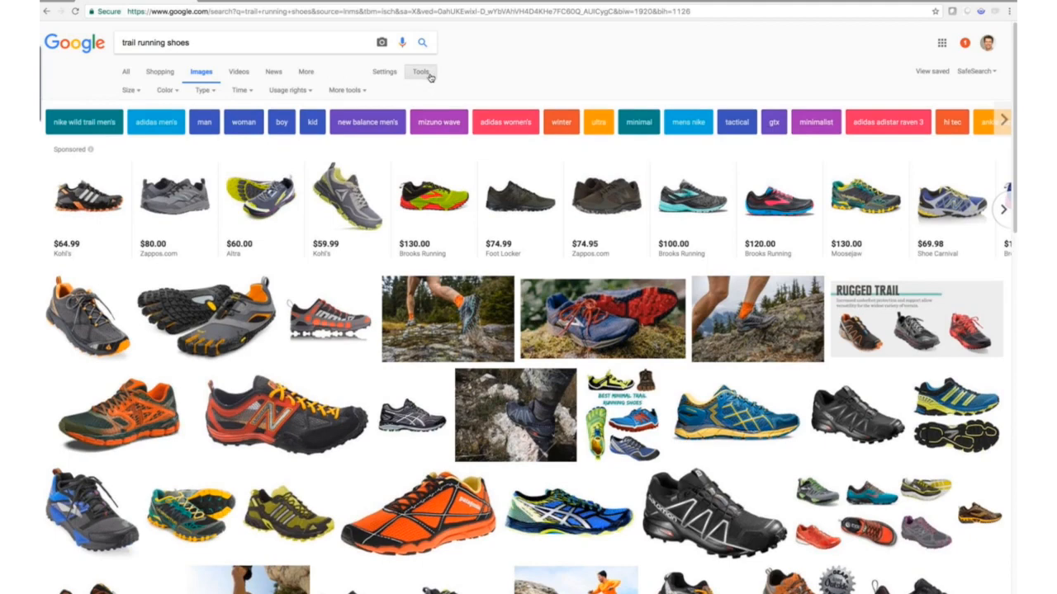
# Filter the trail running shoes image results to clip art that is labeled for reuse
pyautogui.click(205, 90)
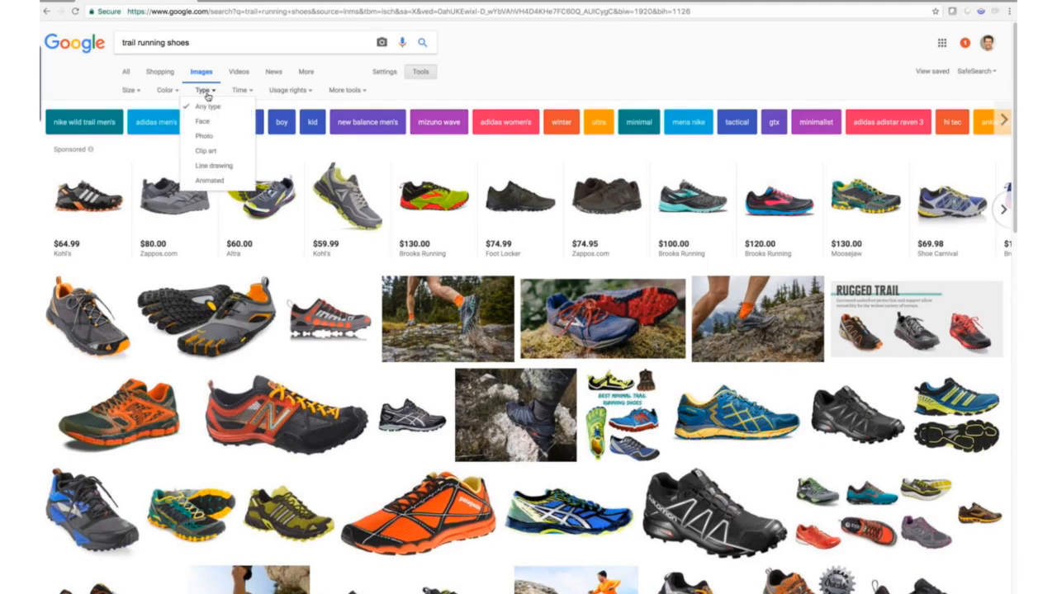
pyautogui.click(206, 154)
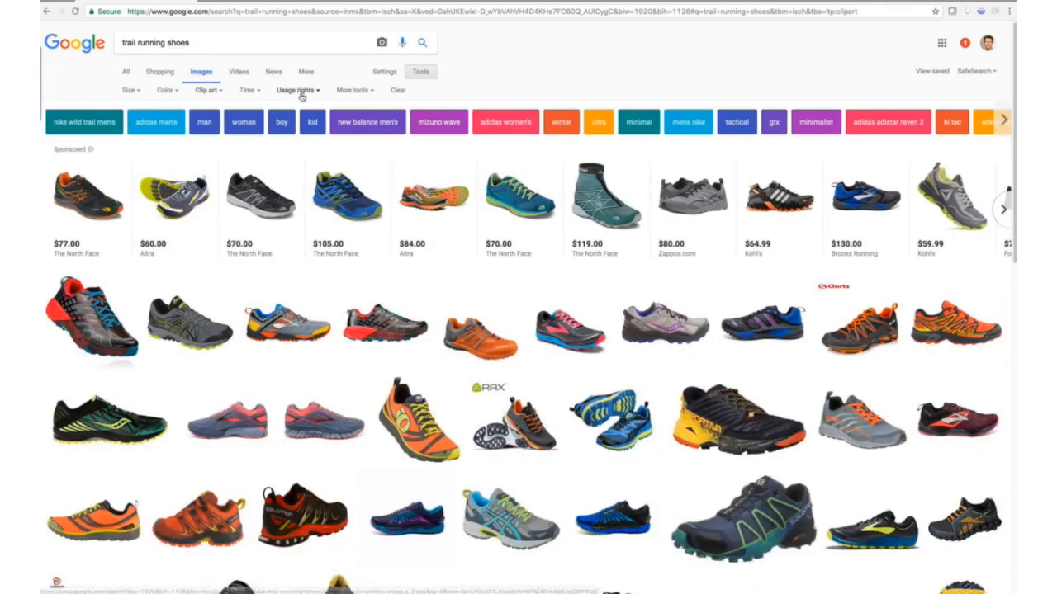
pyautogui.click(299, 93)
pyautogui.click(301, 138)
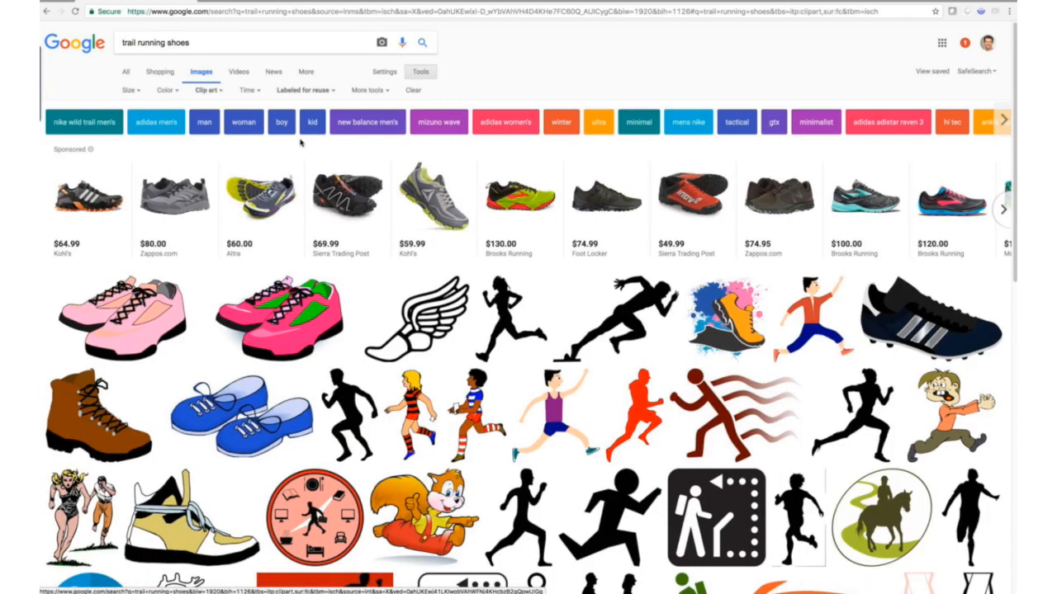
# Find the brown hiking boot clip art in the results and copy its full-size preview image
pyautogui.scroll(-1, 346, 299)
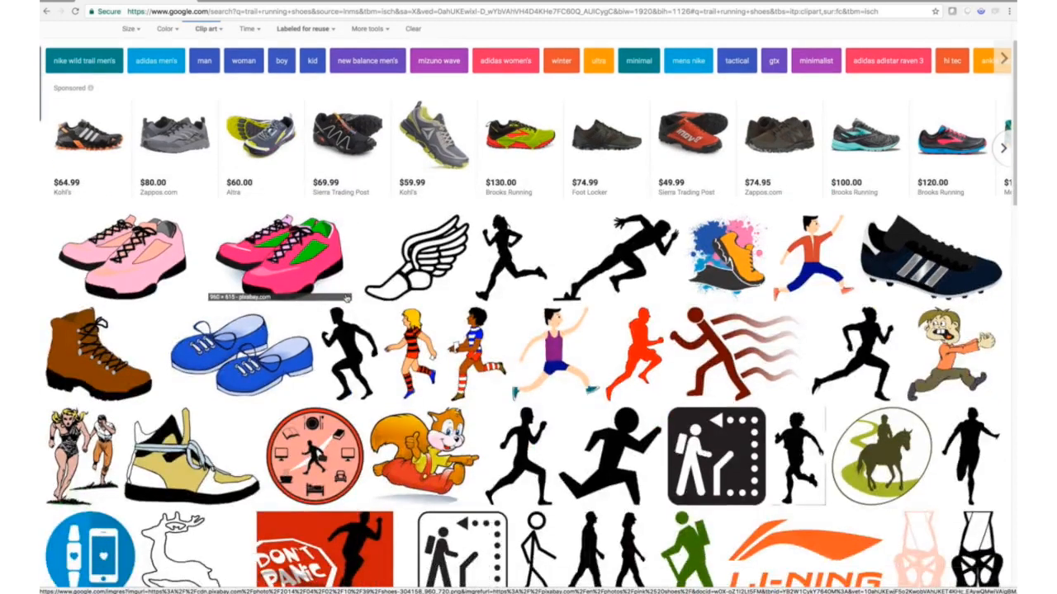
pyautogui.scroll(-1, 347, 299)
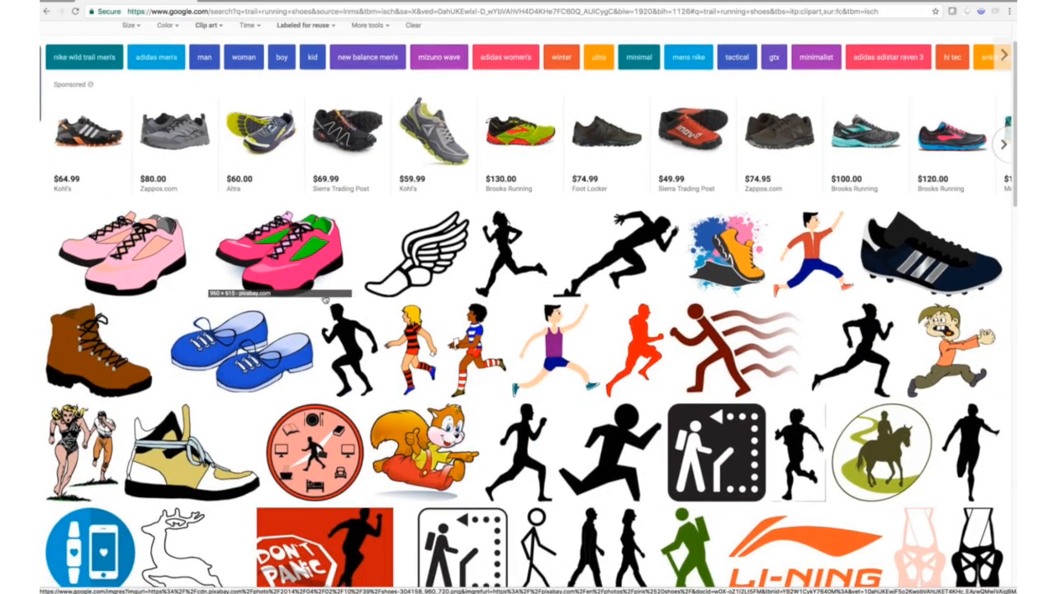
pyautogui.click(99, 347)
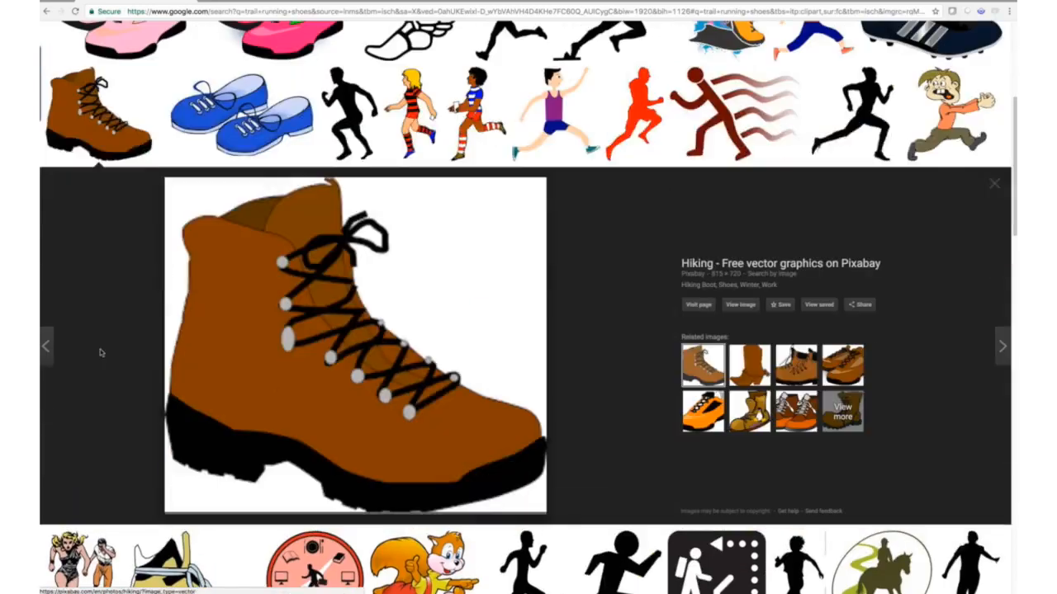
pyautogui.rightClick(483, 277)
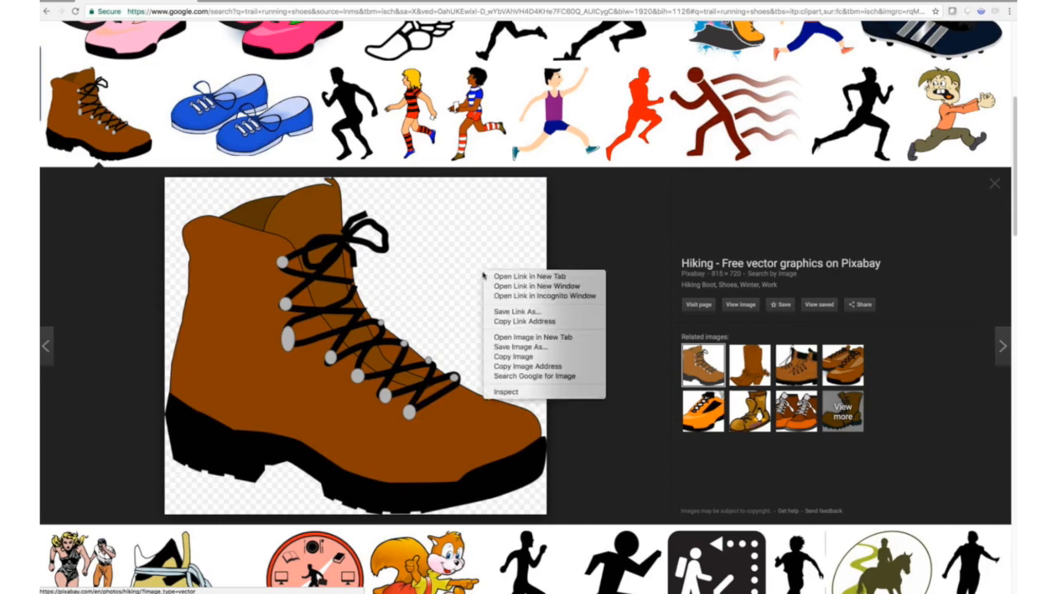
pyautogui.click(498, 361)
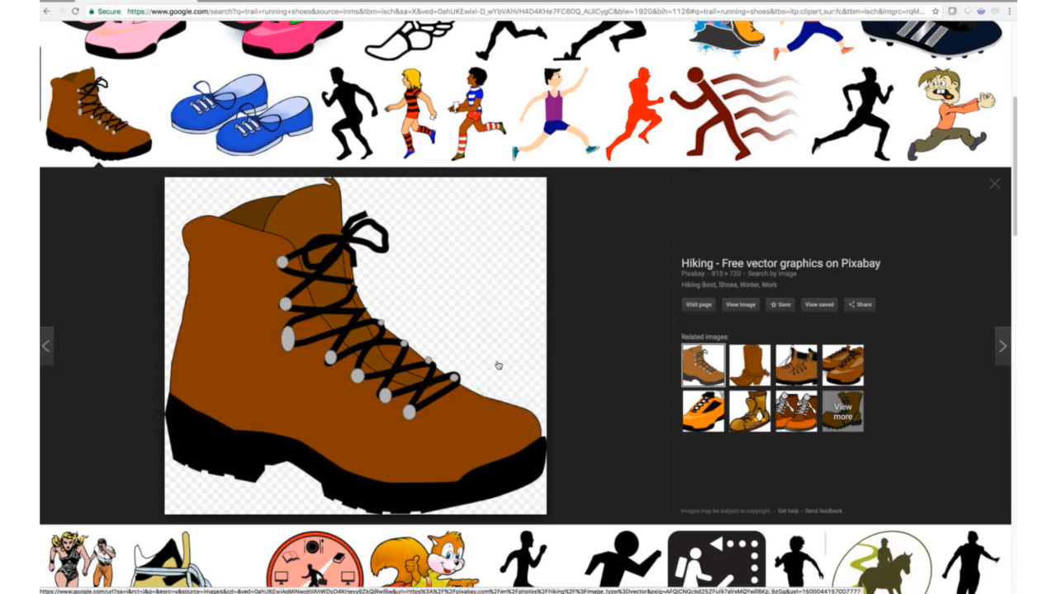
# Switch to Snagit, paste the boot onto the blank canvas, shrink it, and place it at the canvas's left side
pyautogui.press('super+Tab')
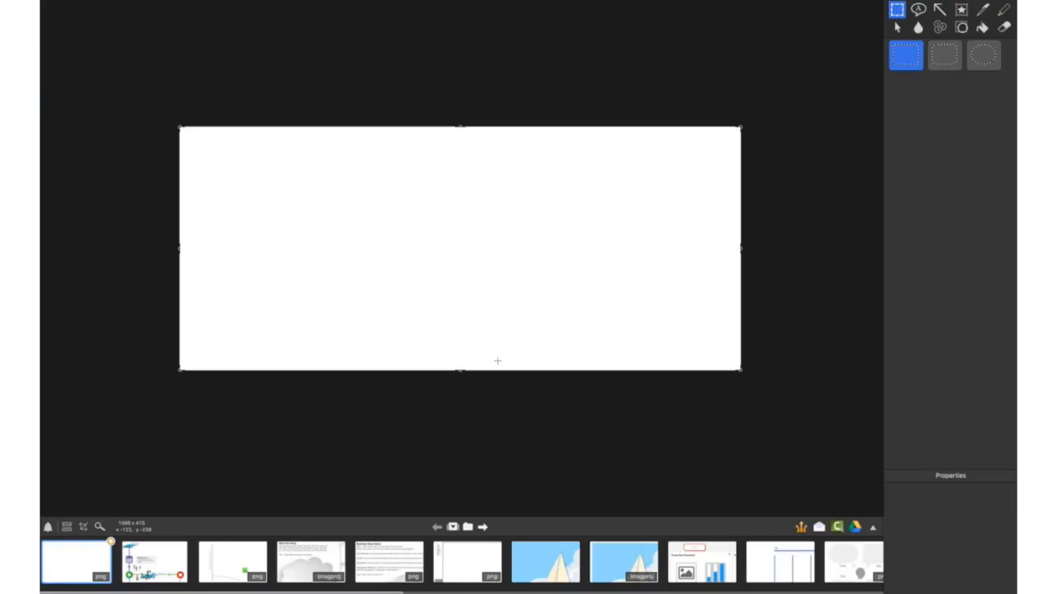
pyautogui.press('super+v')
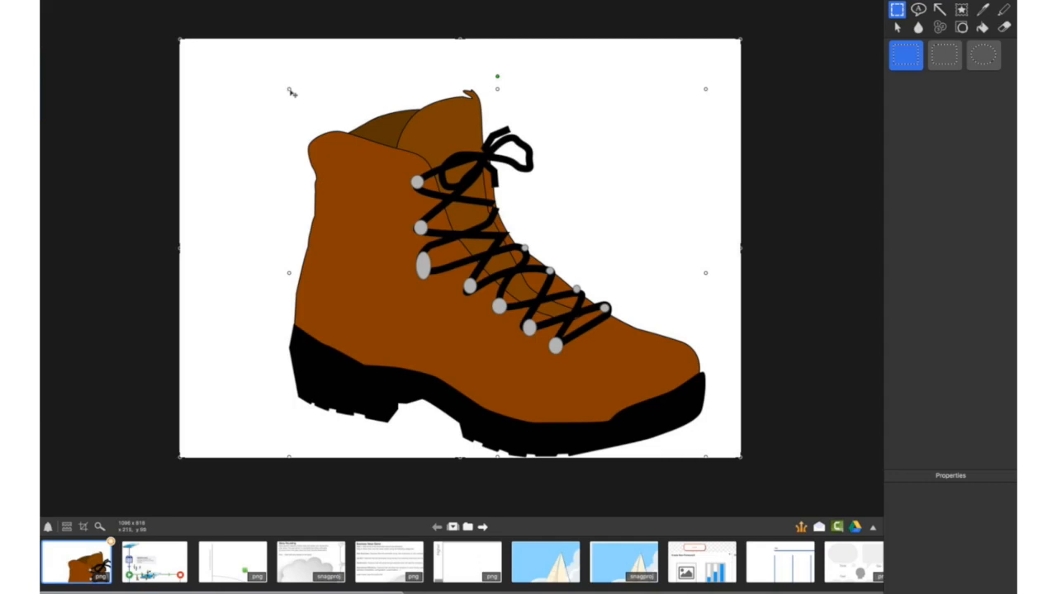
pyautogui.moveTo(289, 90); pyautogui.dragTo(376, 185)
pyautogui.moveTo(468, 273); pyautogui.dragTo(280, 246)
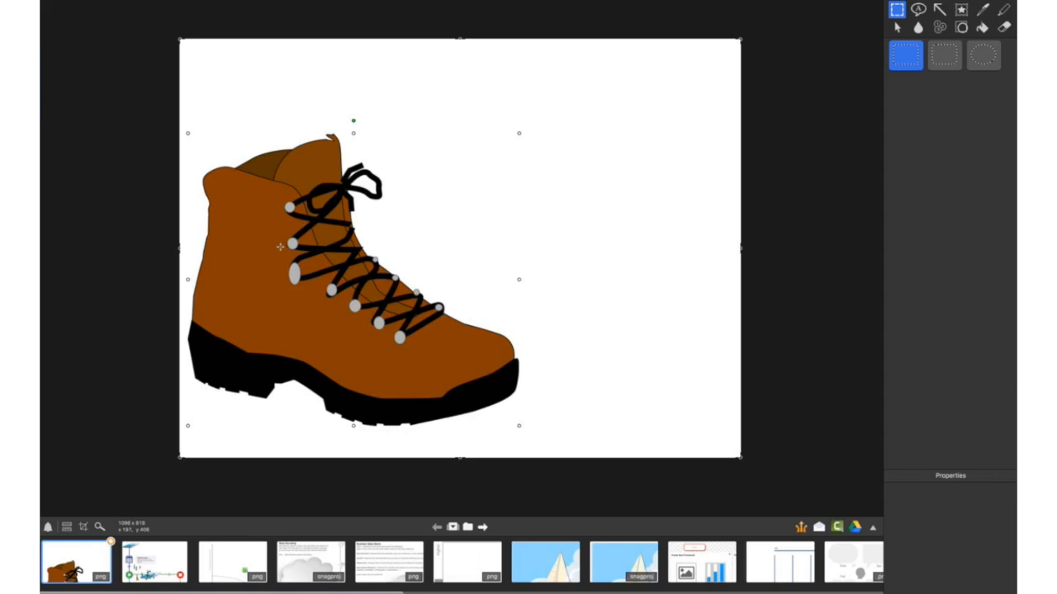
# Switch back to Chrome and replace the image search query with "mountain"
pyautogui.press('super+Tab')
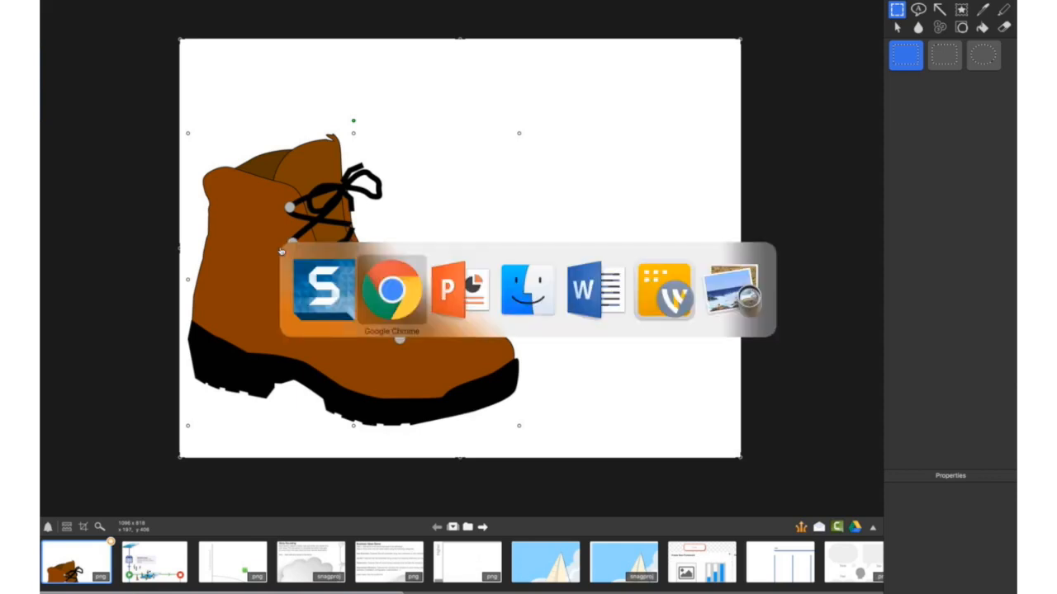
pyautogui.scroll(5, 281, 251)
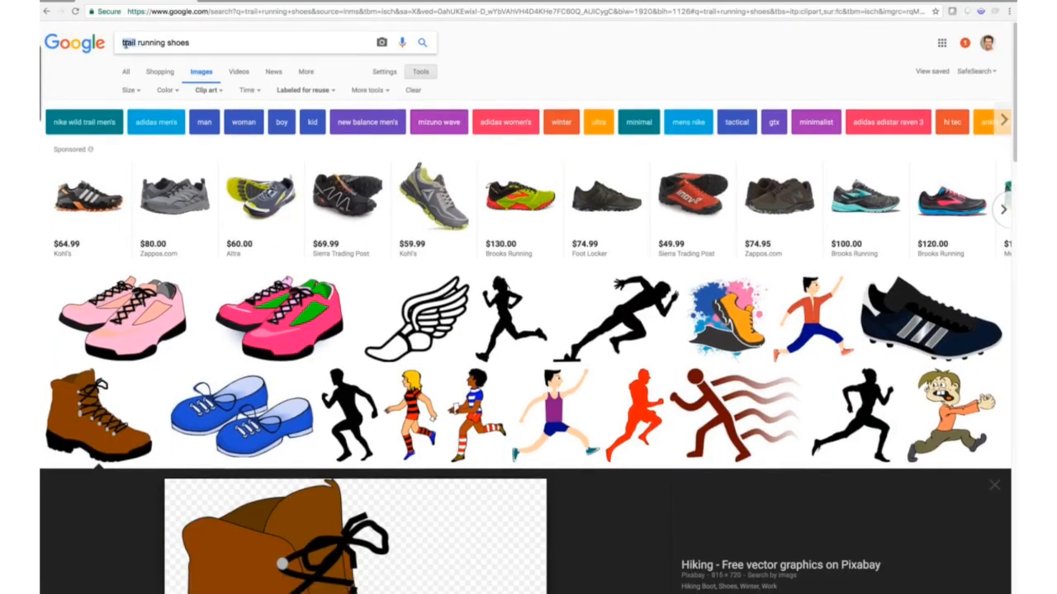
pyautogui.moveTo(126, 43); pyautogui.dragTo(193, 44)
pyautogui.write('mountain')
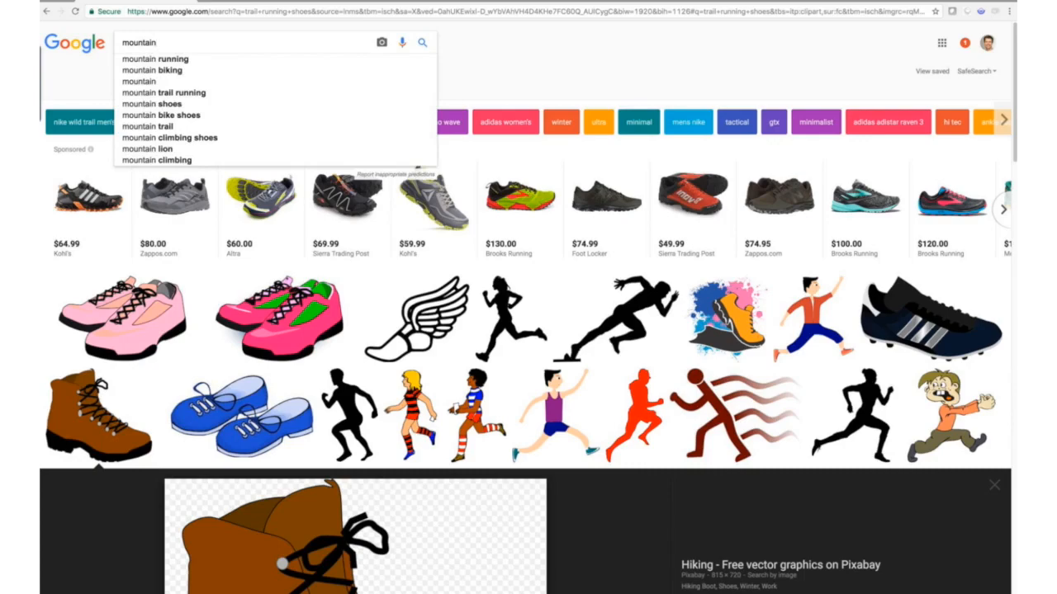
pyautogui.press('Return')
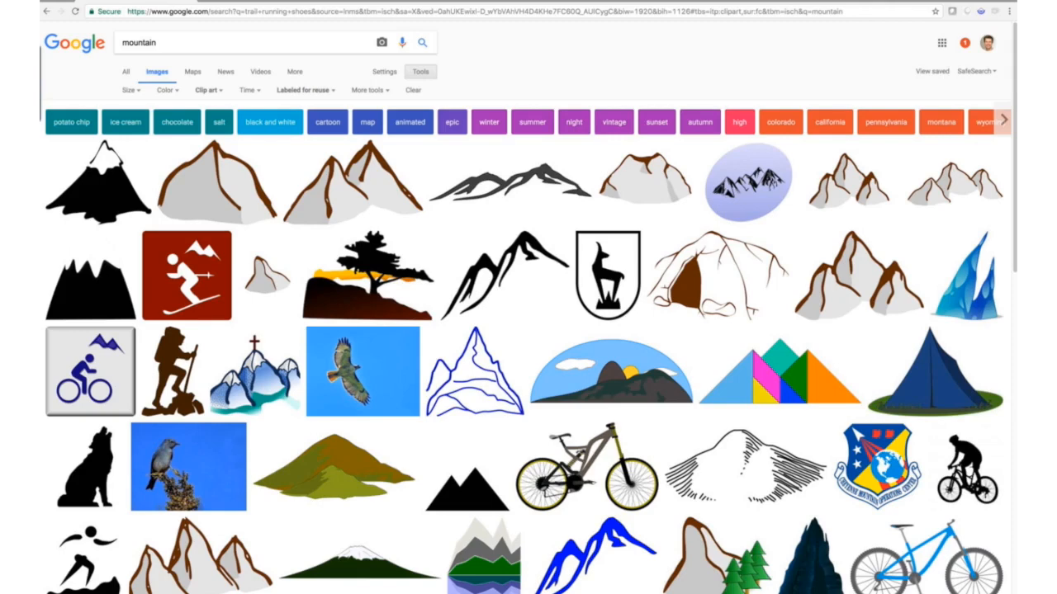
# Preview the clip art of two grey peaks with brown outlines and copy the image
pyautogui.click(327, 182)
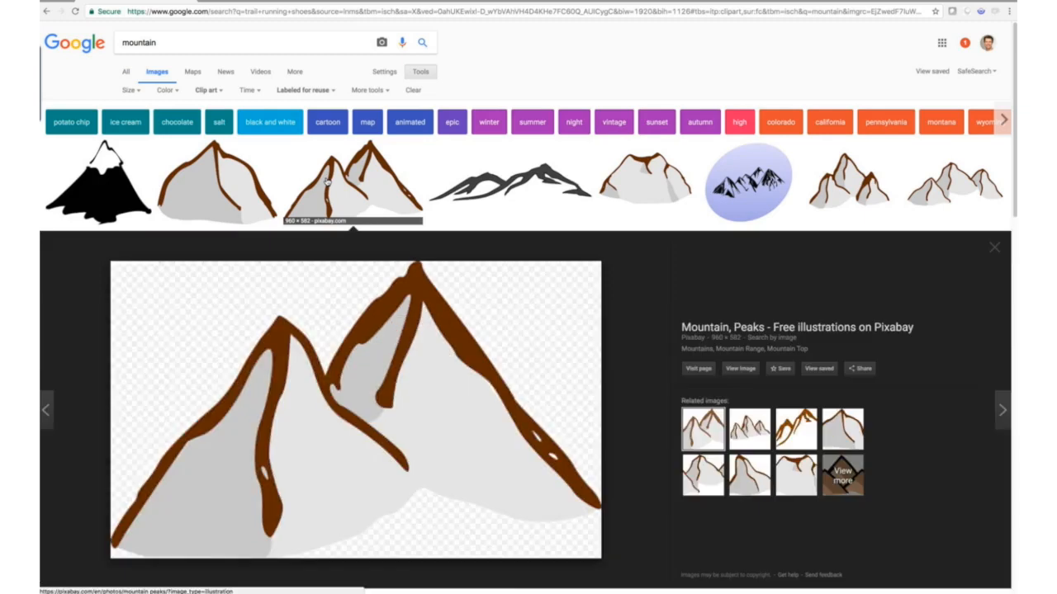
pyautogui.rightClick(498, 310)
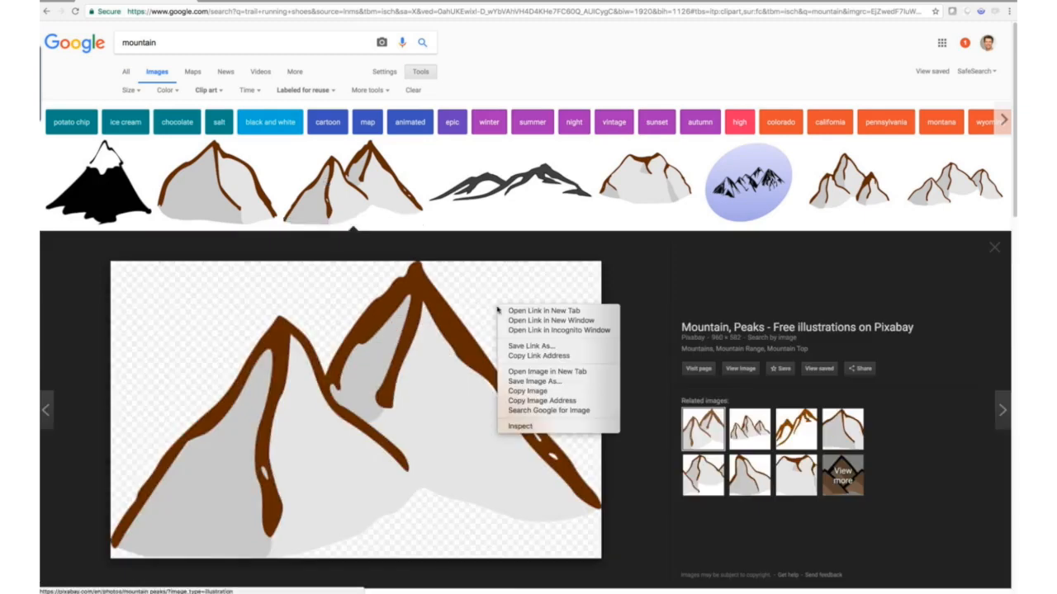
pyautogui.click(516, 392)
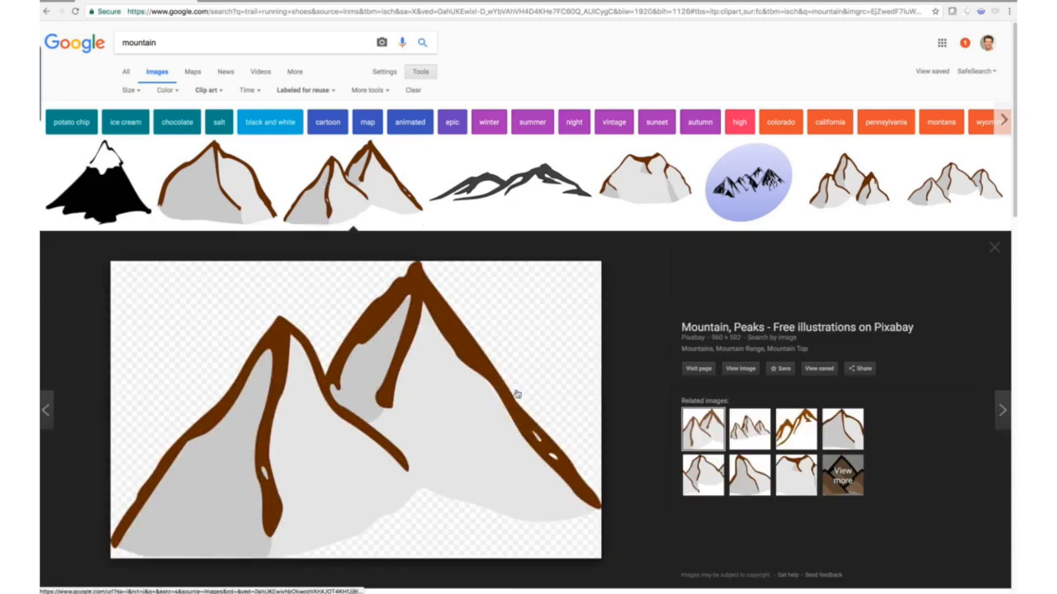
# Switch to Snagit, paste the mountain image onto the canvas, and move it to the right of the boot
pyautogui.press('super+Tab')
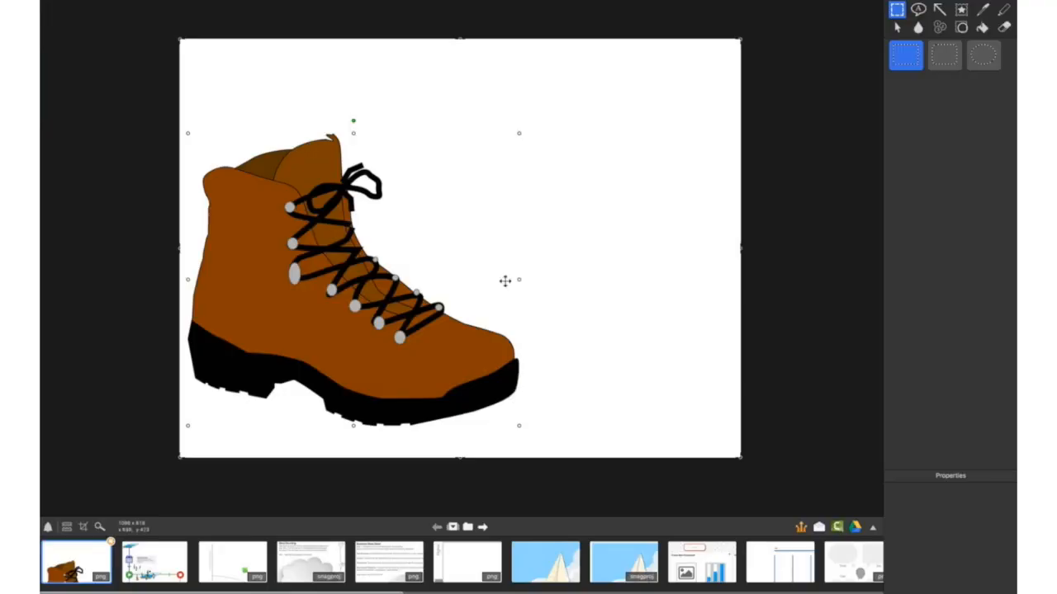
pyautogui.press('super+v')
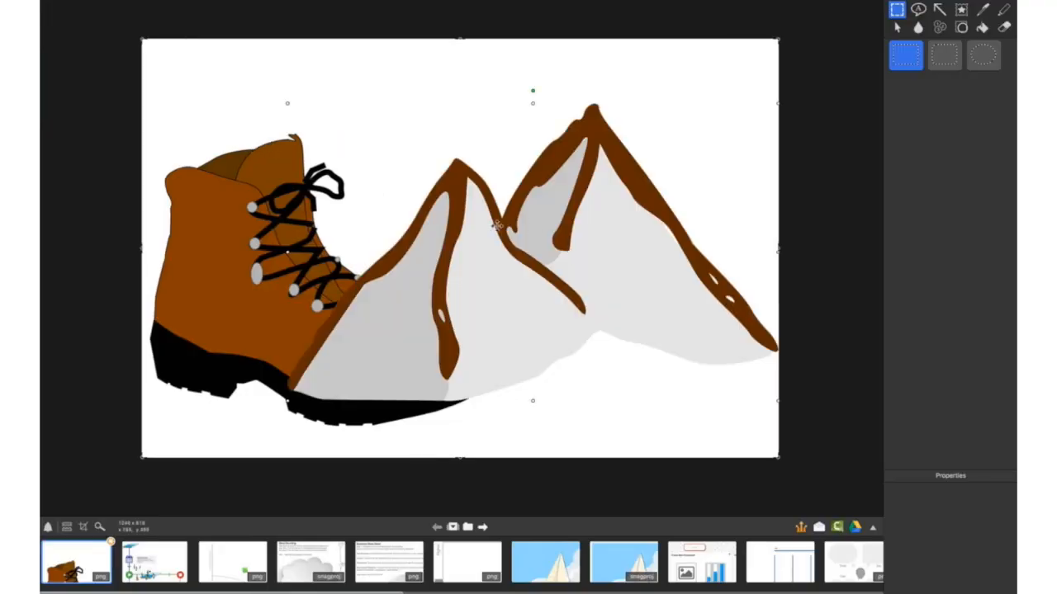
pyautogui.moveTo(492, 227); pyautogui.dragTo(675, 241)
# Shrink the mountain and arrange it beside the boot so both fit on the canvas without overlapping, then deselect them
pyautogui.rightClick(348, 307)
pyautogui.click(298, 224)
pyautogui.moveTo(298, 224); pyautogui.dragTo(302, 135)
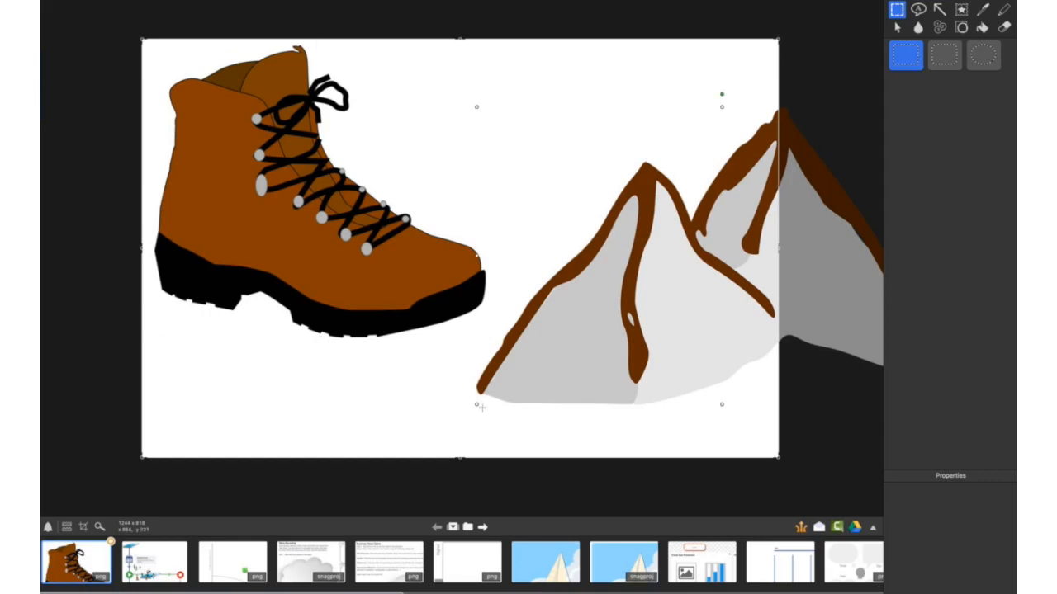
pyautogui.moveTo(478, 404); pyautogui.dragTo(570, 348)
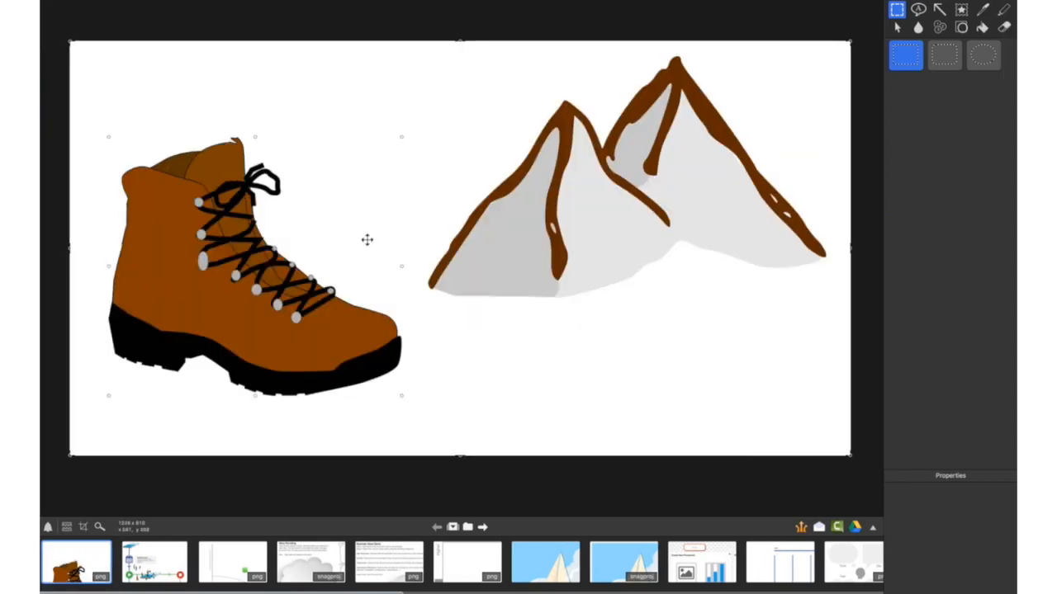
pyautogui.click(642, 358)
pyautogui.click(342, 168)
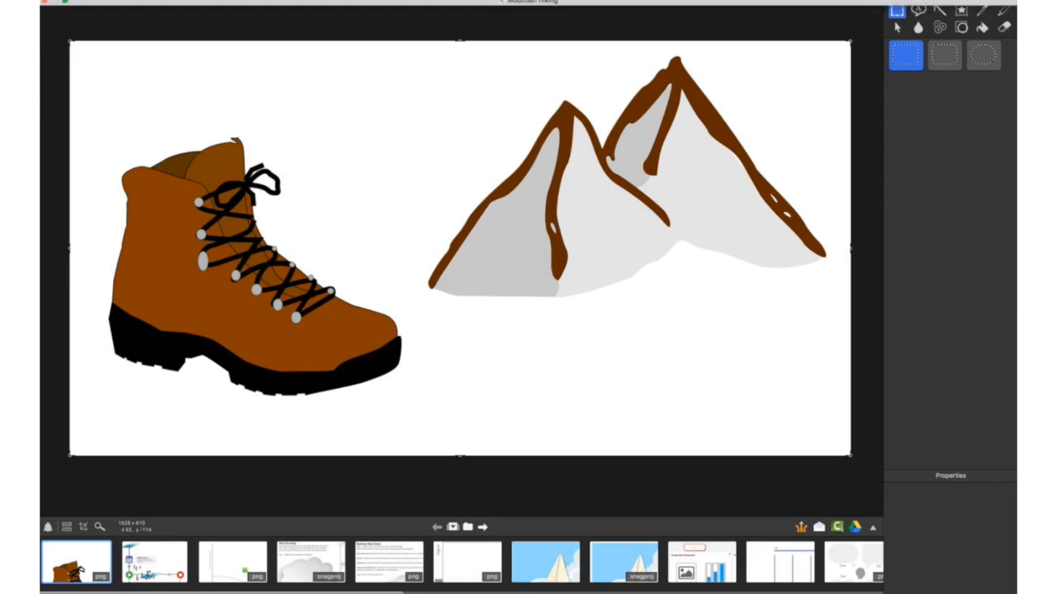
# Save the composed picture as a PNG named "IoT - Trail Hiking Ideas" in the Pictures folder
pyautogui.click(103, 1)
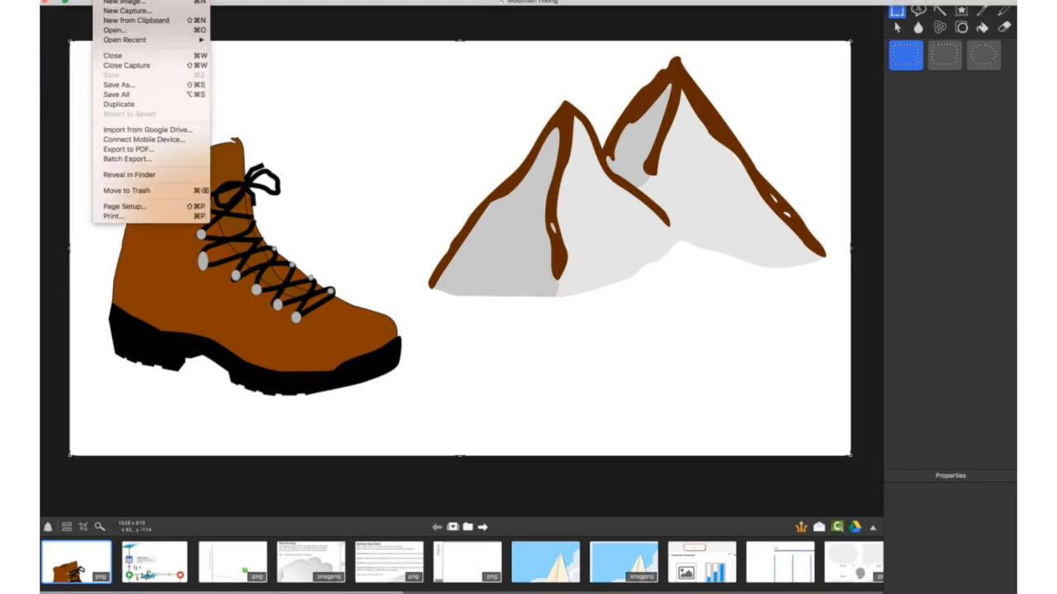
pyautogui.click(117, 85)
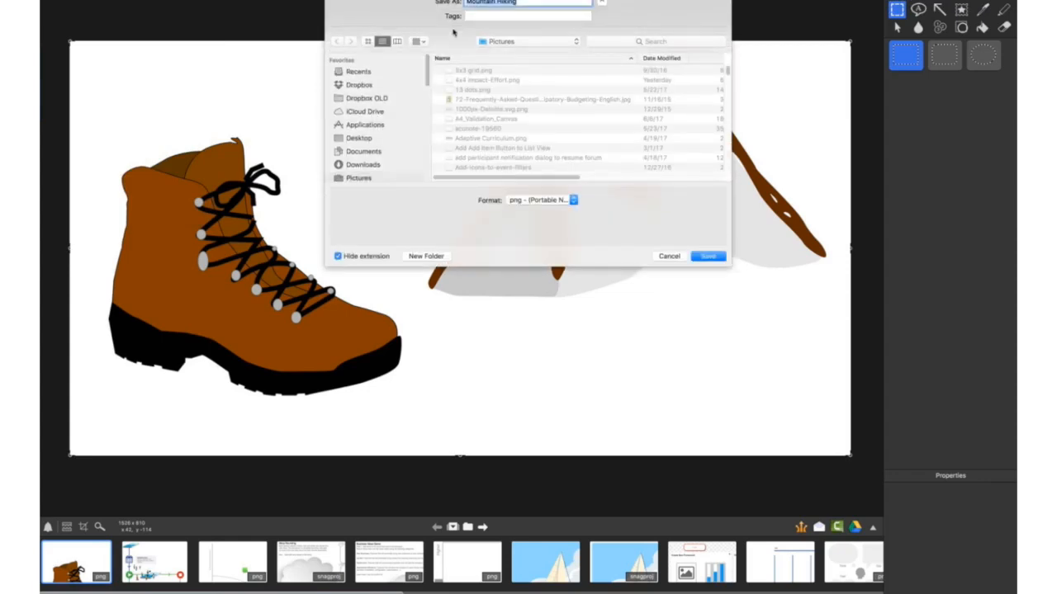
pyautogui.write('m')
pyautogui.write('ot')
pyautogui.write(' - Tra')
pyautogui.write('il H')
pyautogui.write('iking Ideas')
pyautogui.press('Return')
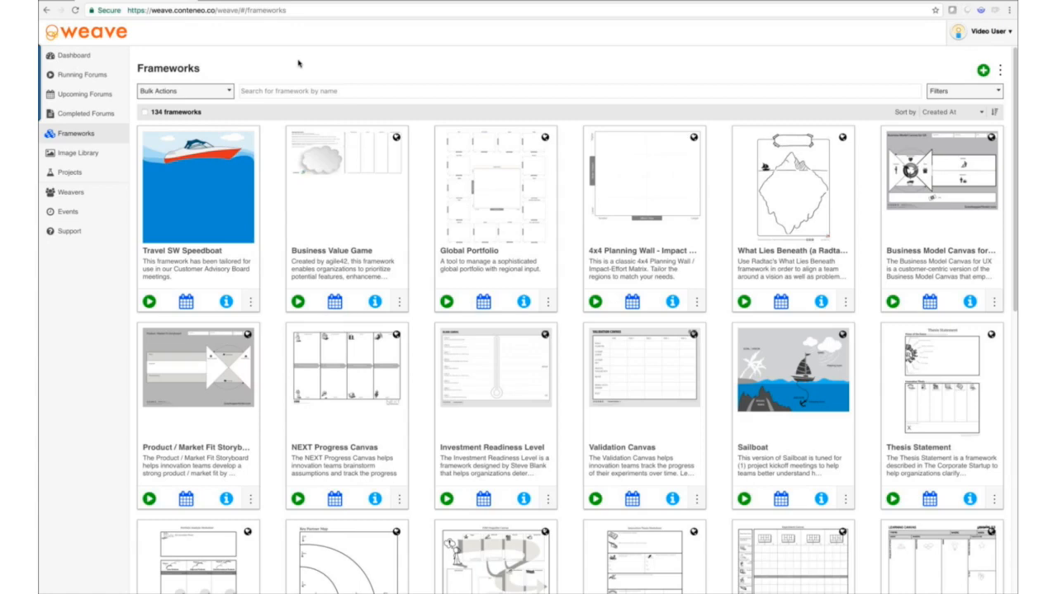
# Create a new idea generation framework in Weave and show its background image choices
pyautogui.click(984, 71)
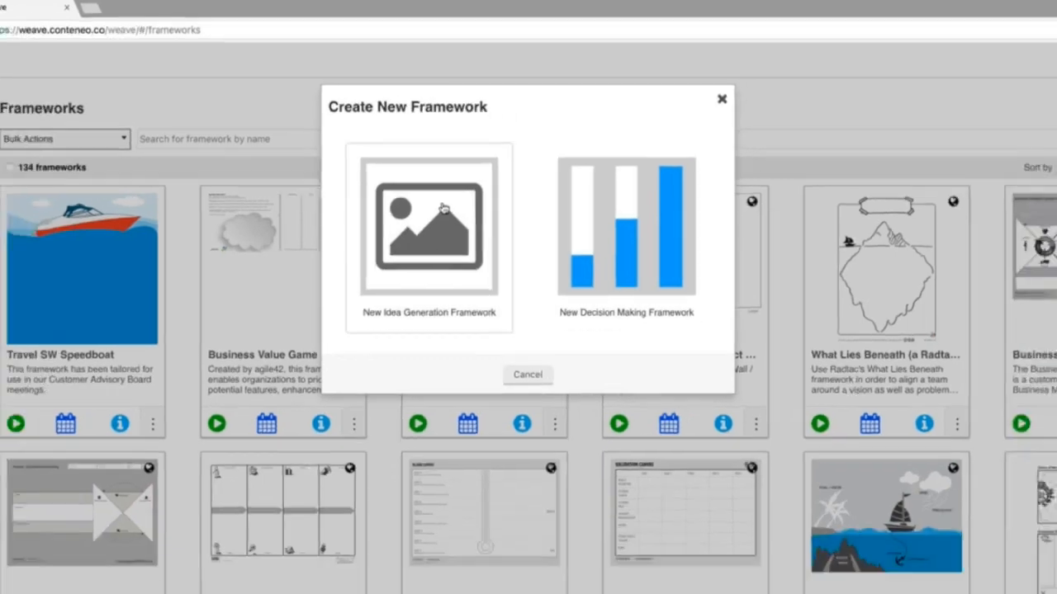
pyautogui.click(434, 239)
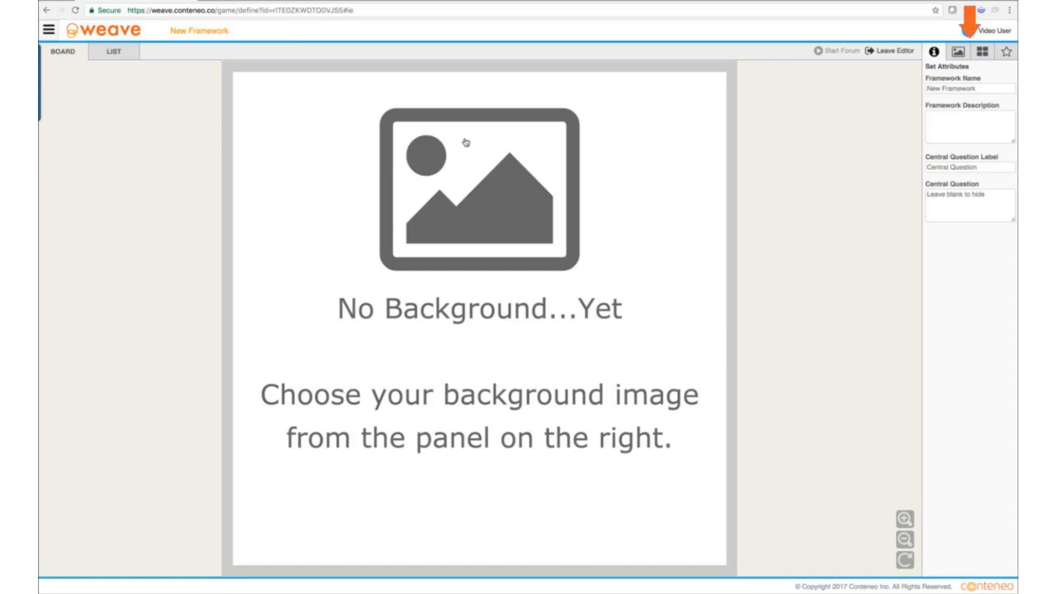
pyautogui.click(957, 52)
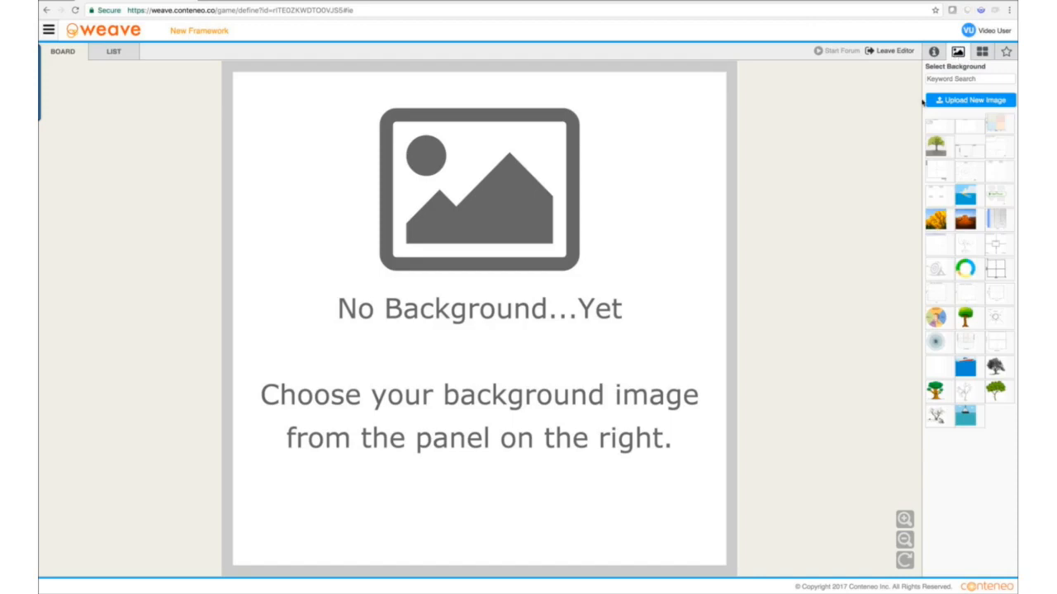
# Start a new background image upload and choose the file "IoT - Trail Hiking Ideas"
pyautogui.click(956, 102)
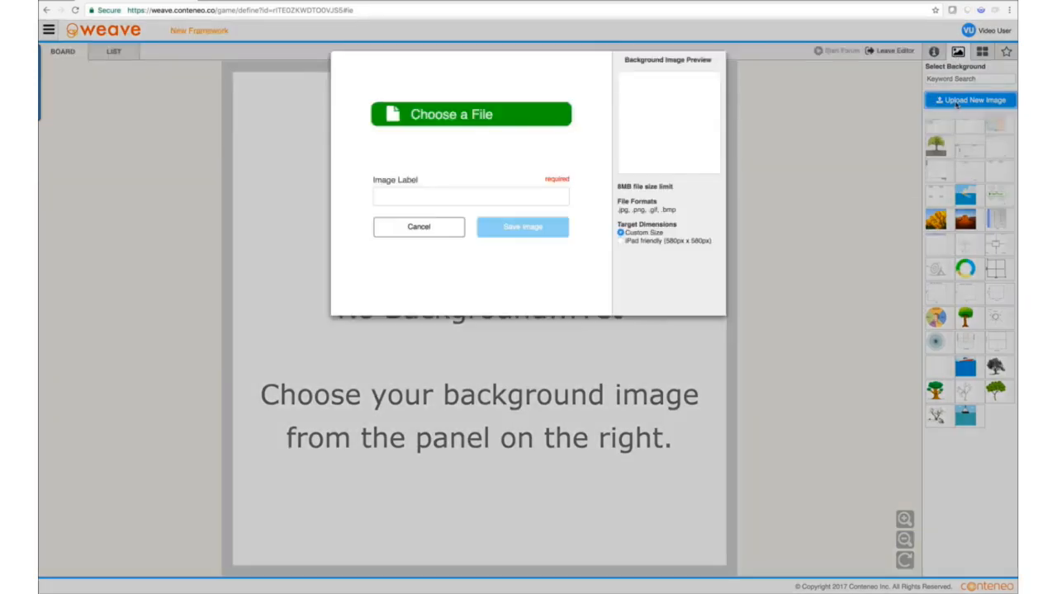
pyautogui.click(519, 116)
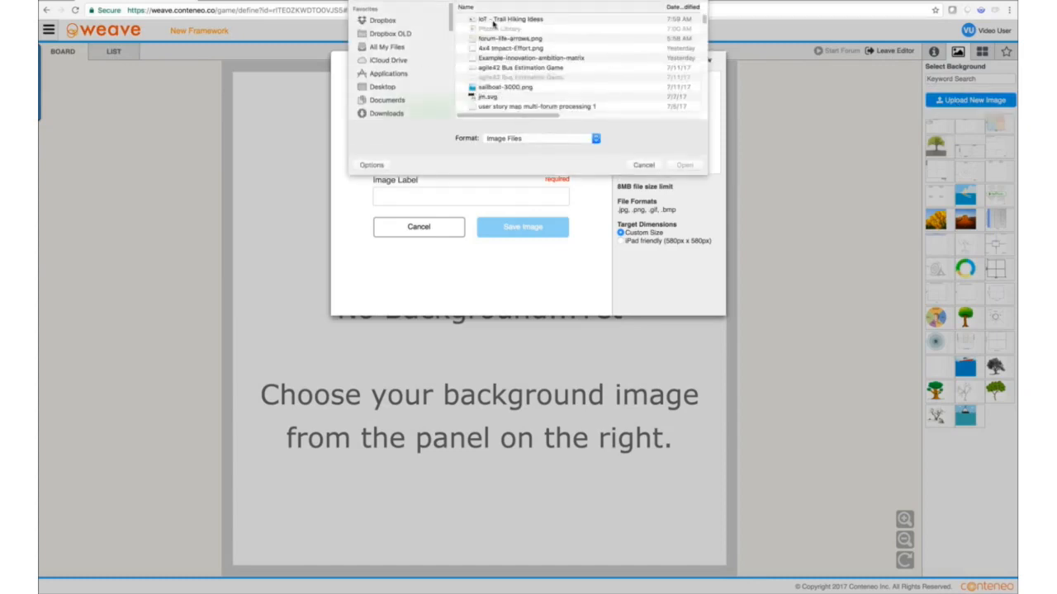
pyautogui.click(493, 21)
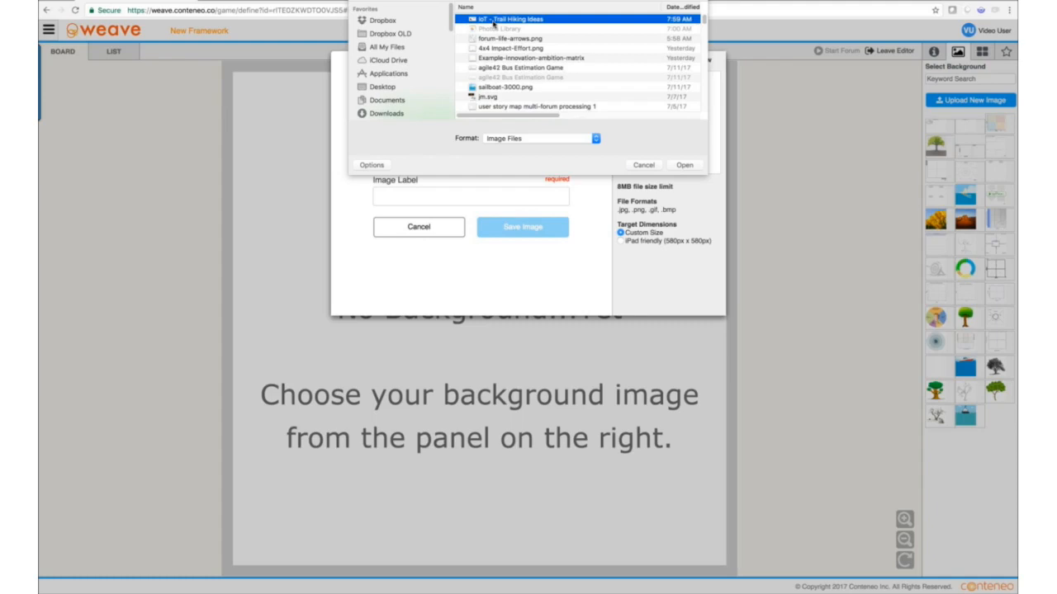
pyautogui.click(686, 165)
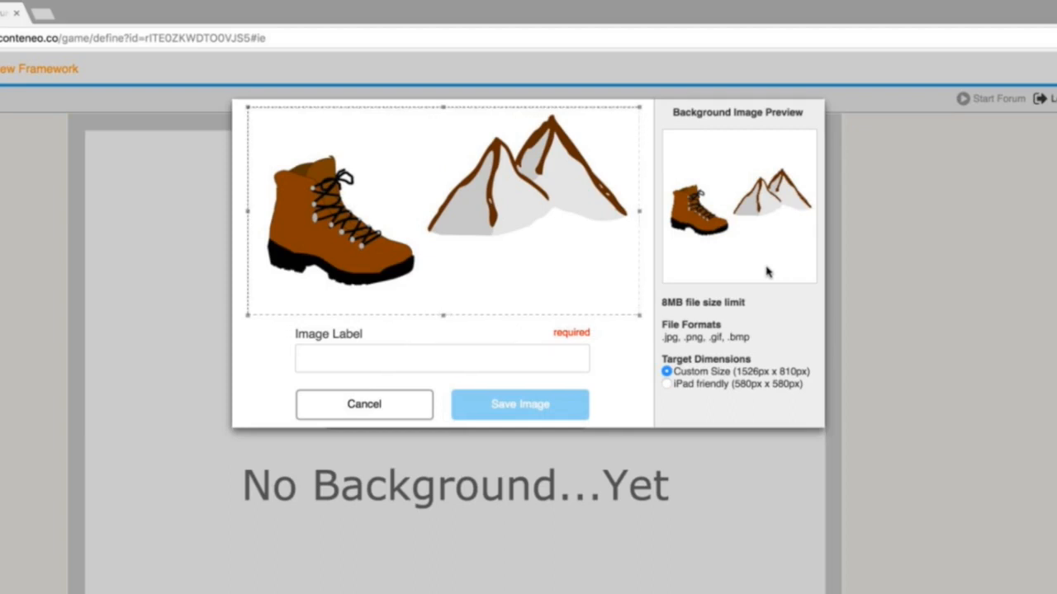
# Label the uploaded background image "IoT Trail Hiking Image"
pyautogui.click(377, 364)
pyautogui.write('Io')
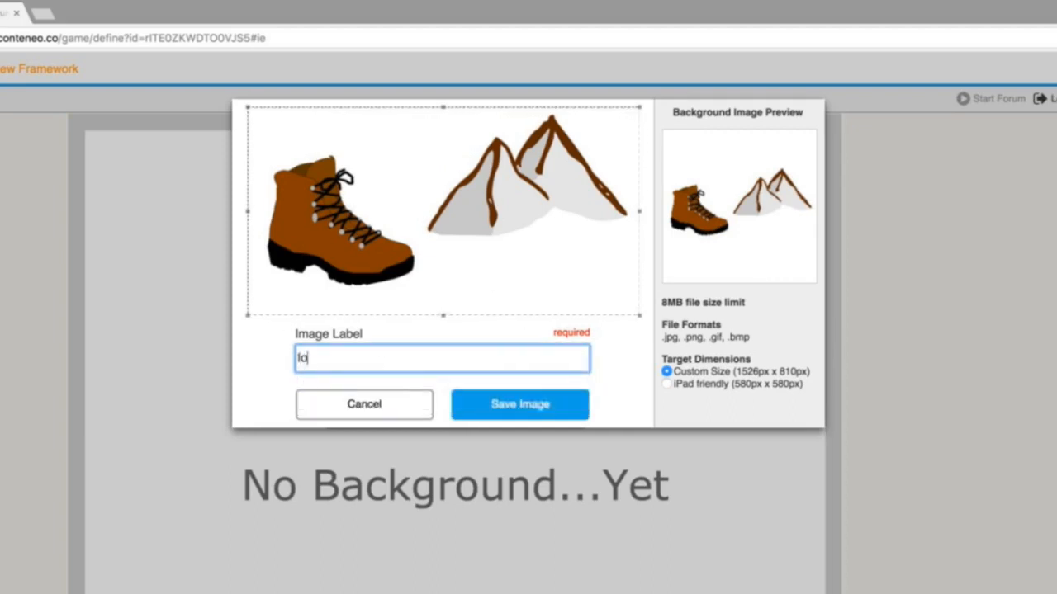
pyautogui.write('T Trail Hiking Image')
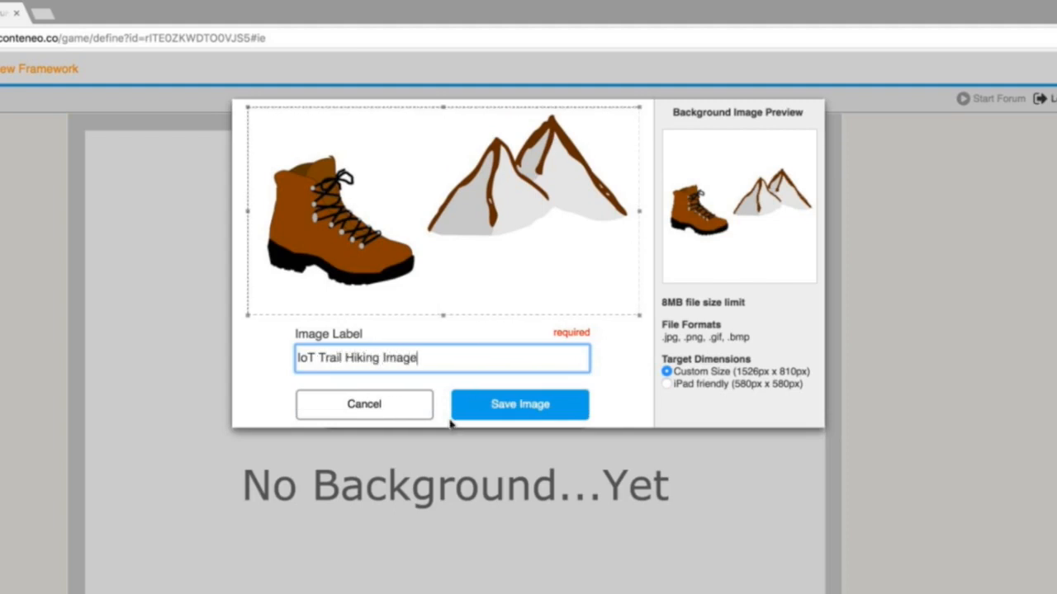
# Save the labelled hiking boot and mountain image and apply it as the framework's background
pyautogui.click(502, 407)
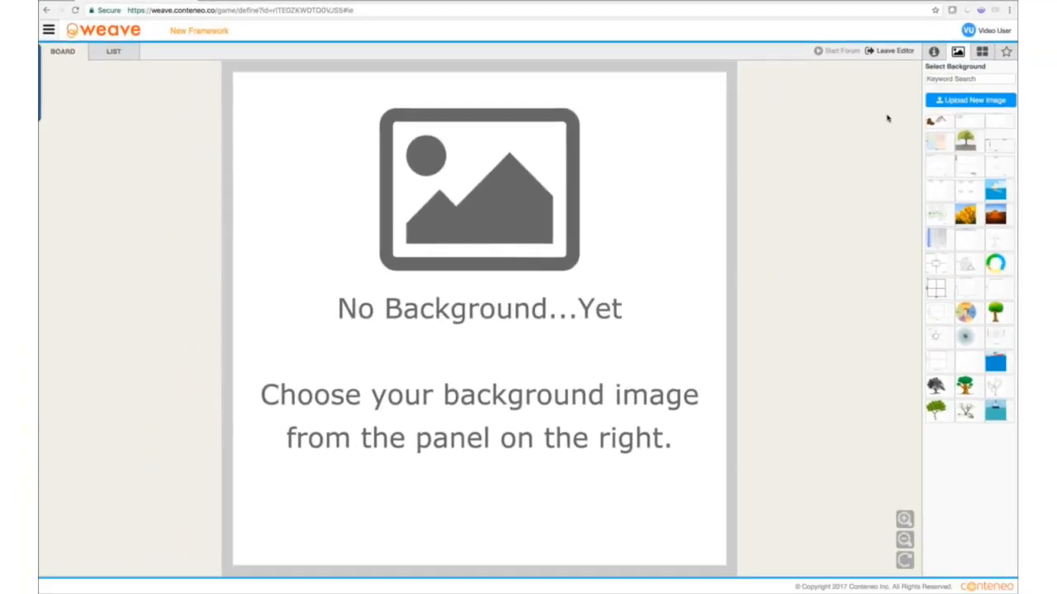
pyautogui.click(938, 122)
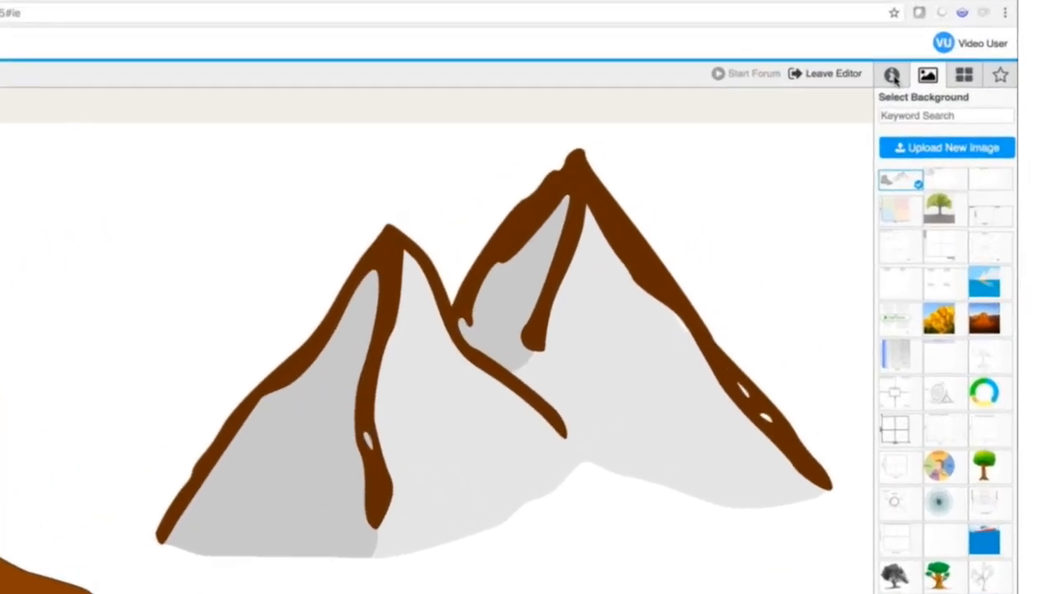
# Name the framework "IoT Trail Hiking Framework"
pyautogui.click(892, 75)
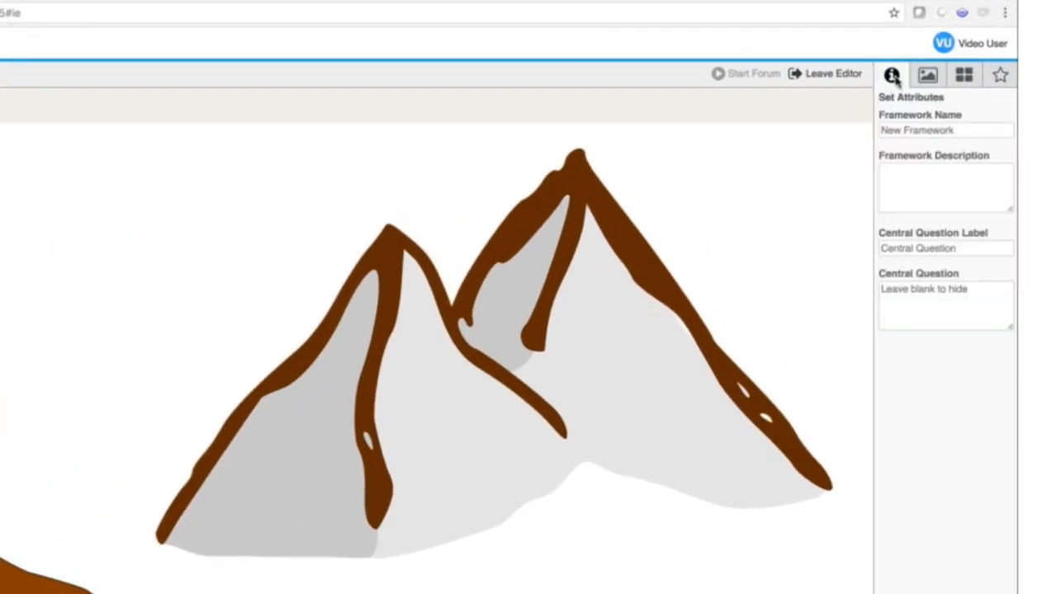
pyautogui.click(900, 126)
pyautogui.write('Io')
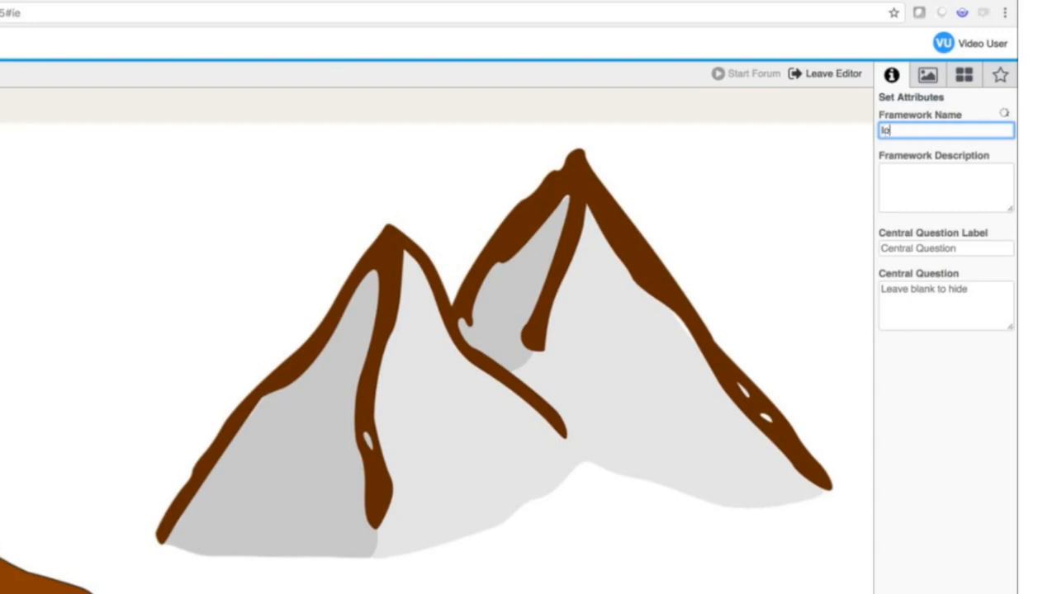
pyautogui.write('T Trail Hiking ')
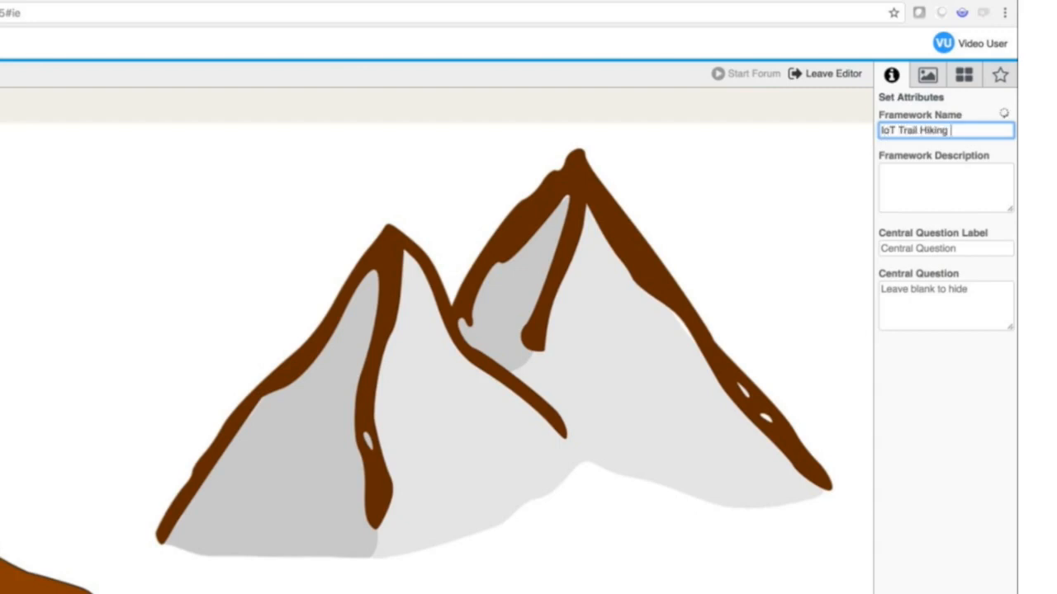
pyautogui.write('Framework')
# Enter the framework description "A framework to get ideas on how we can integrate a trail hiking shoe to the Internet."
pyautogui.click(941, 193)
pyautogui.write('A framework')
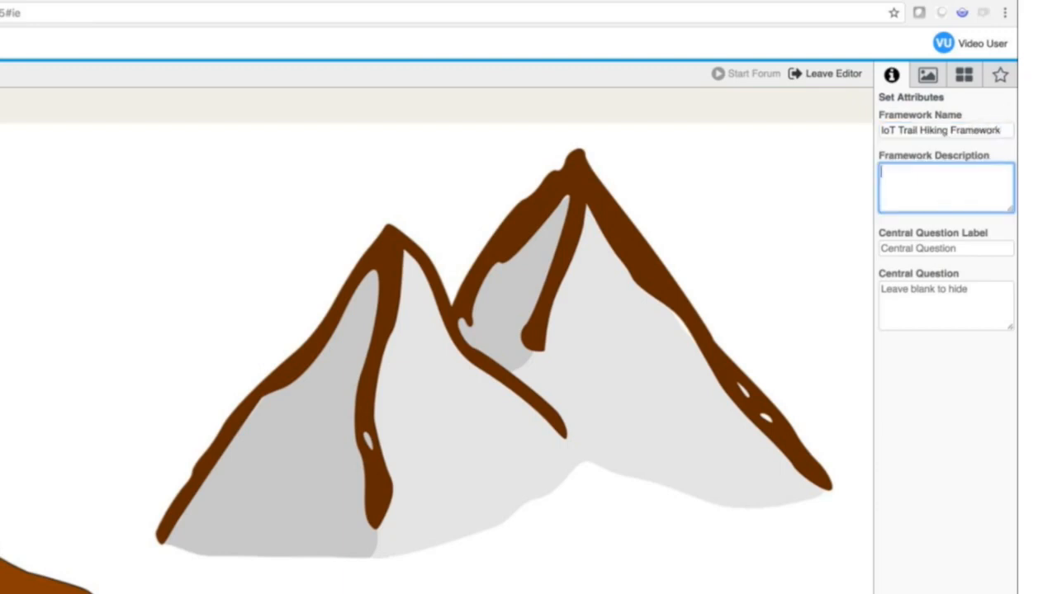
pyautogui.write(' to get ideas on how we can ')
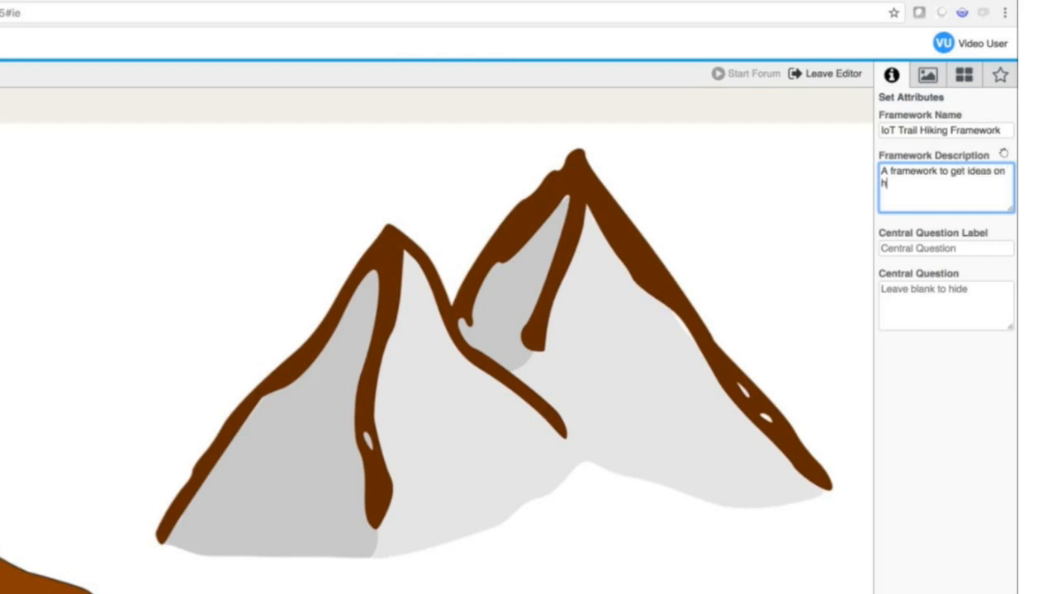
pyautogui.write('integrate a trai')
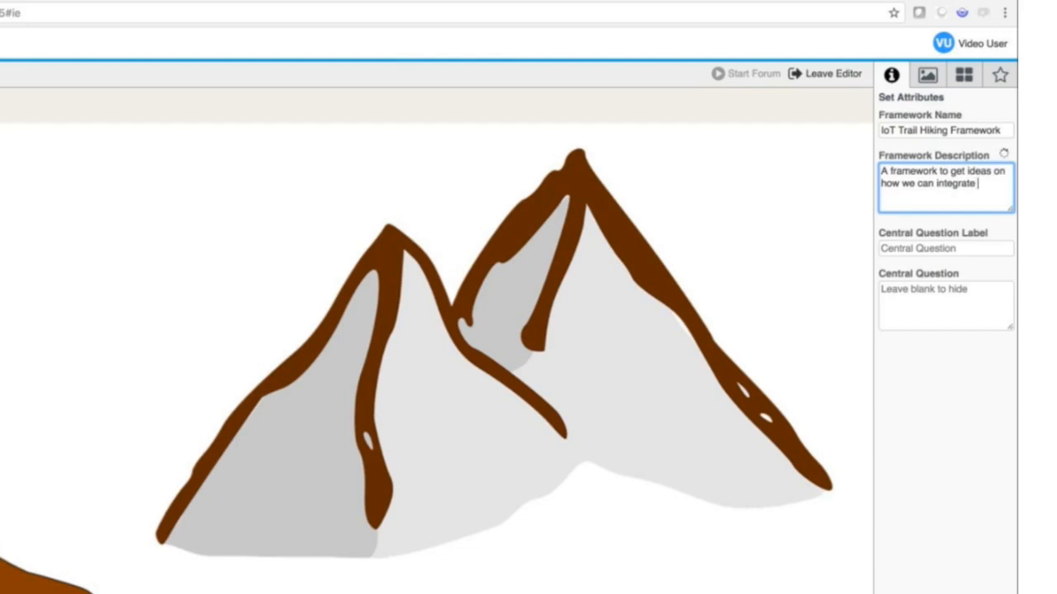
pyautogui.write('l hiking sho')
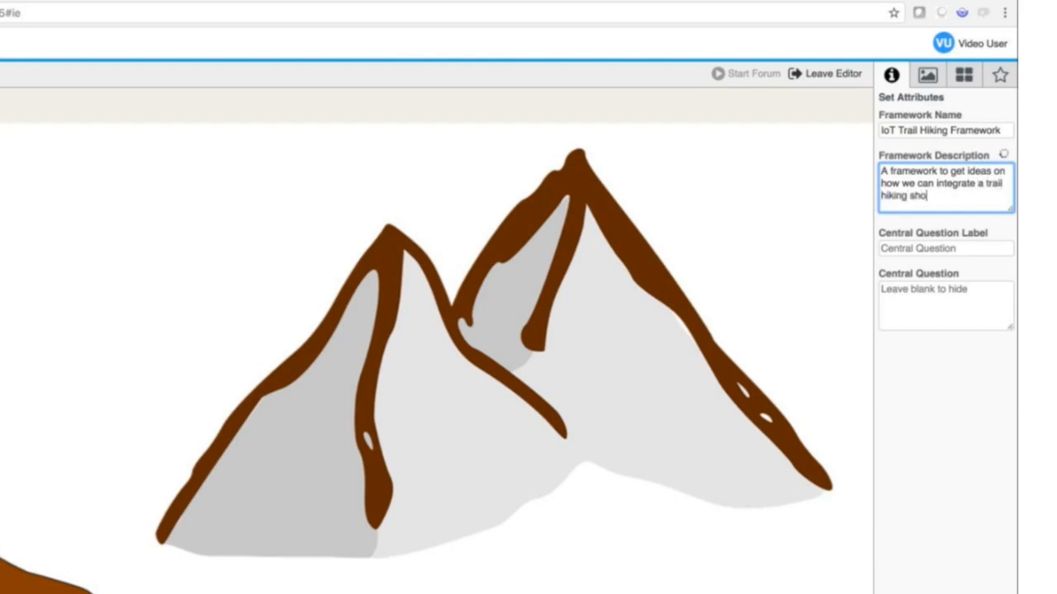
pyautogui.write('e to the l')
pyautogui.write('nternet.')
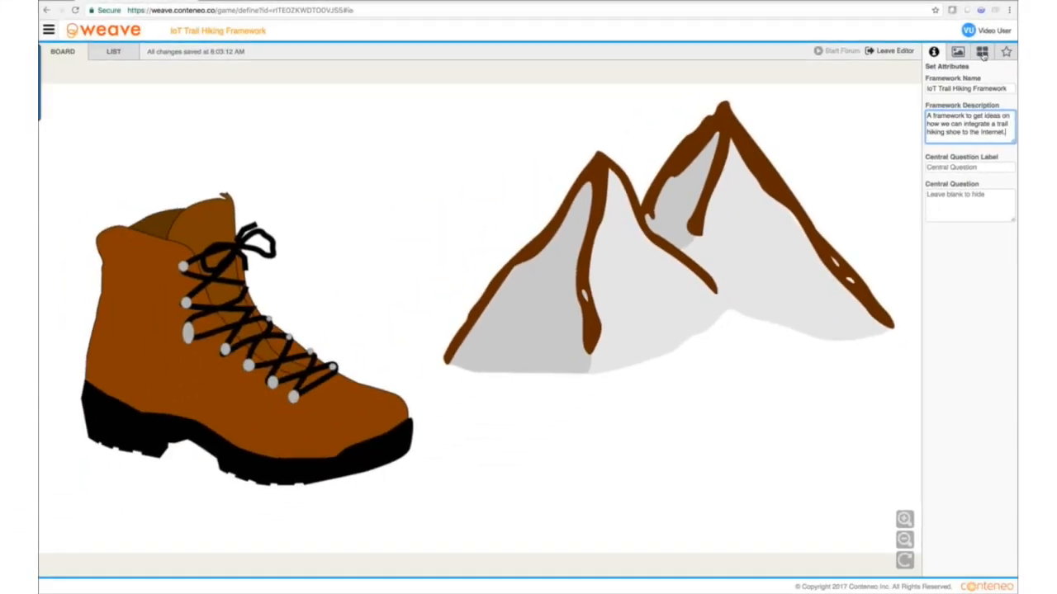
# Draw a rectangular region that encloses the whole hiking boot and finish its outline
pyautogui.click(963, 78)
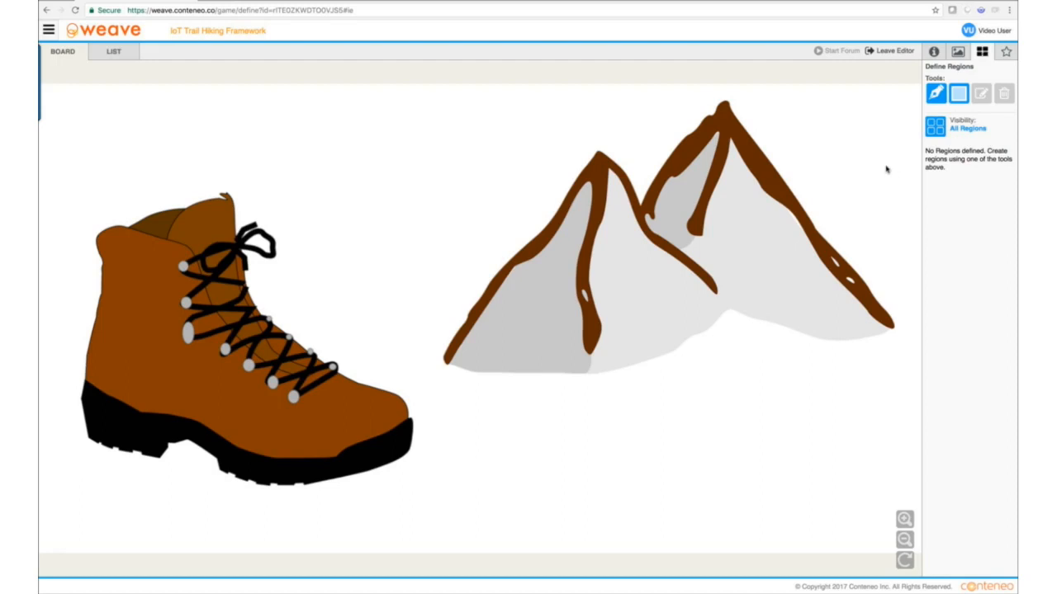
pyautogui.click(959, 93)
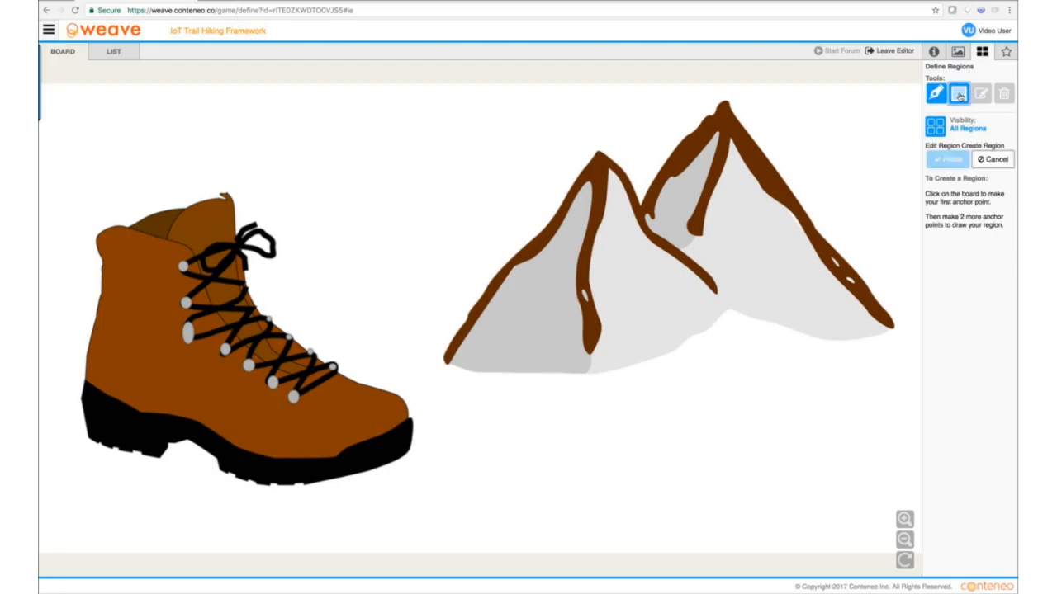
pyautogui.click(56, 154)
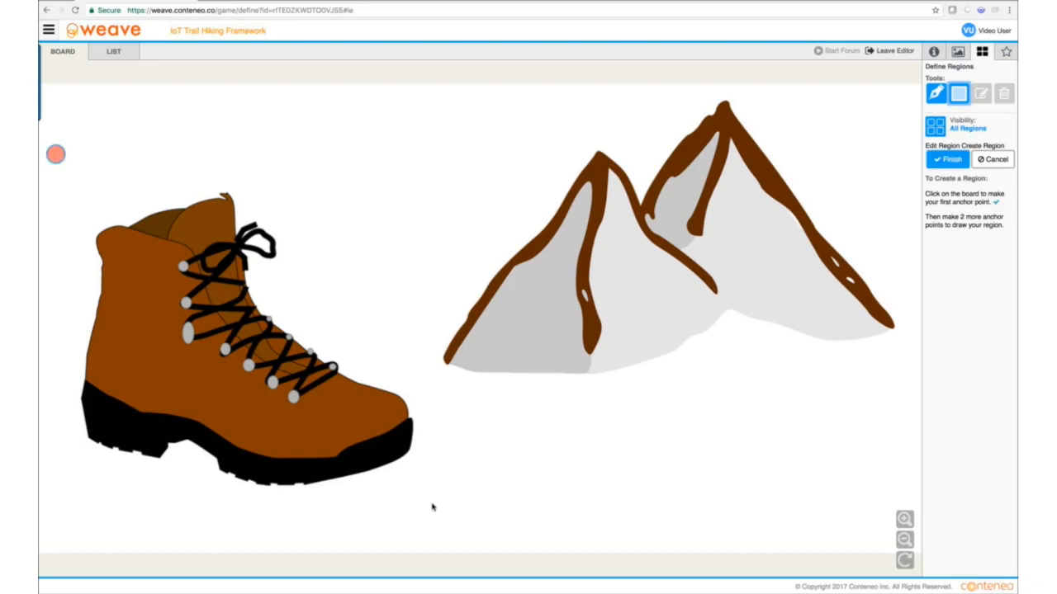
pyautogui.click(57, 156)
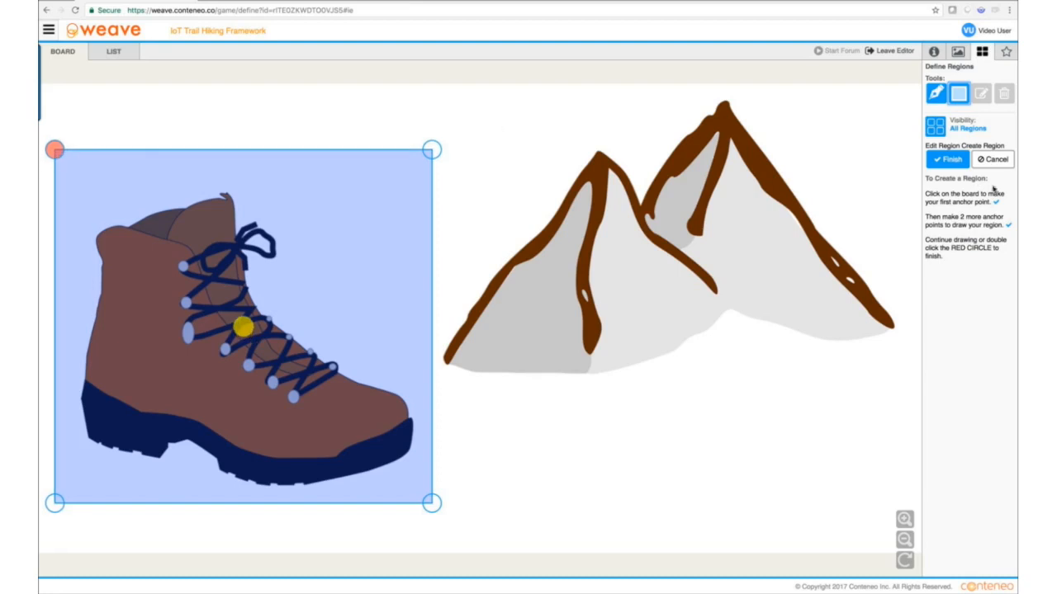
pyautogui.click(949, 161)
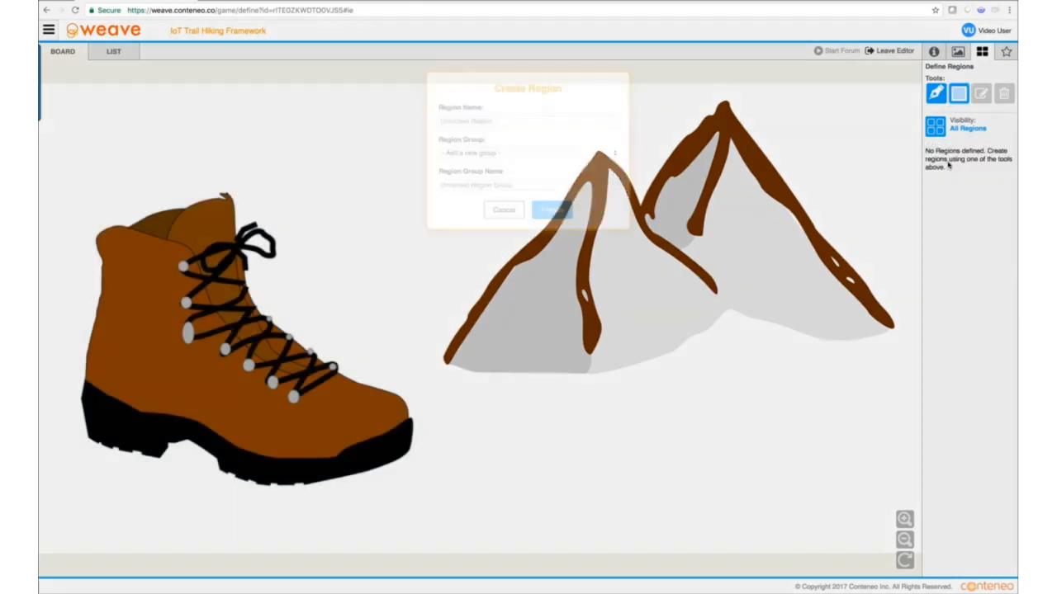
# Name the boot region "Shoe" and create it in a new region group called "Area?"
pyautogui.click(528, 123)
pyautogui.write('Shoe')
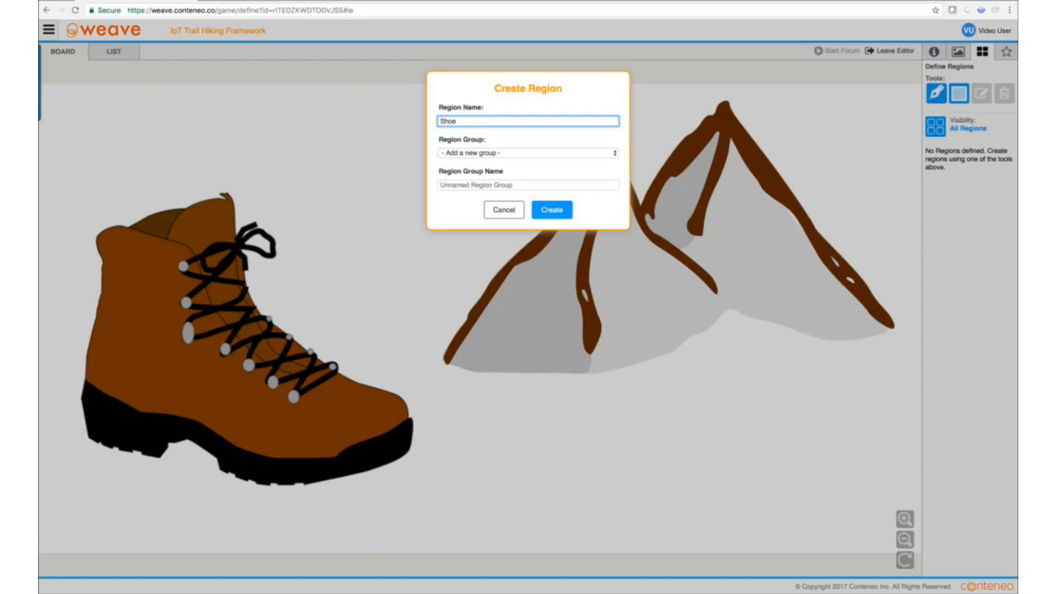
pyautogui.click(511, 184)
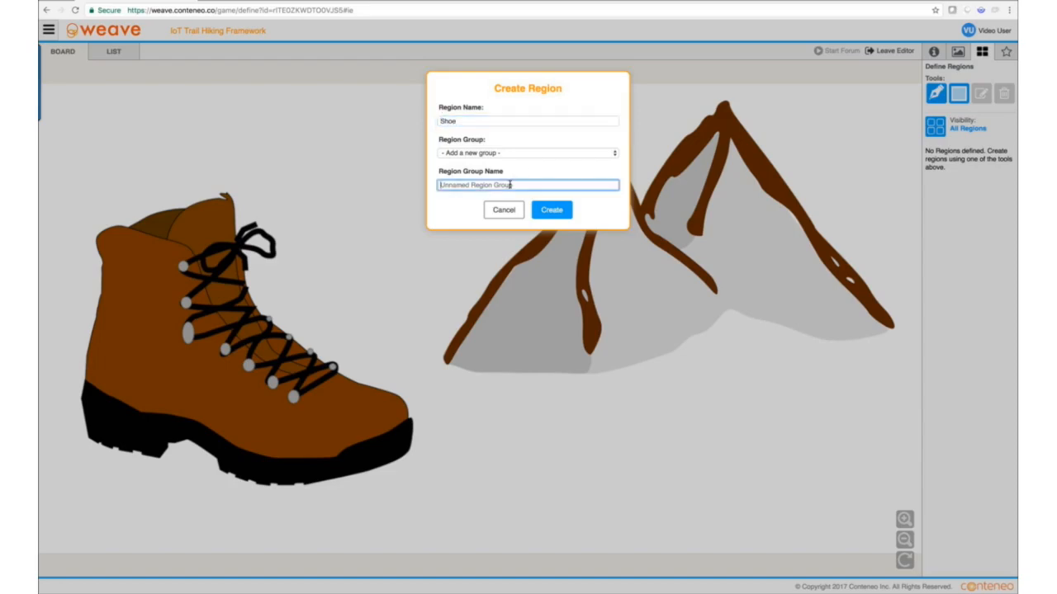
pyautogui.write('Area?')
pyautogui.click(568, 211)
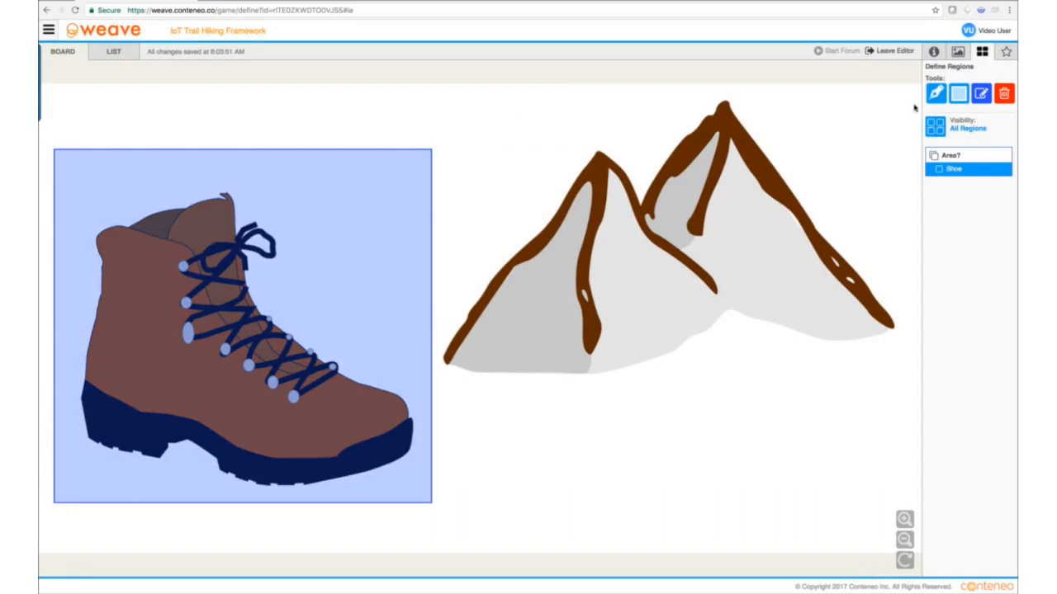
# Draw a rectangular region around the mountains and create it as "Terrain" in the "Area?" group
pyautogui.click(957, 102)
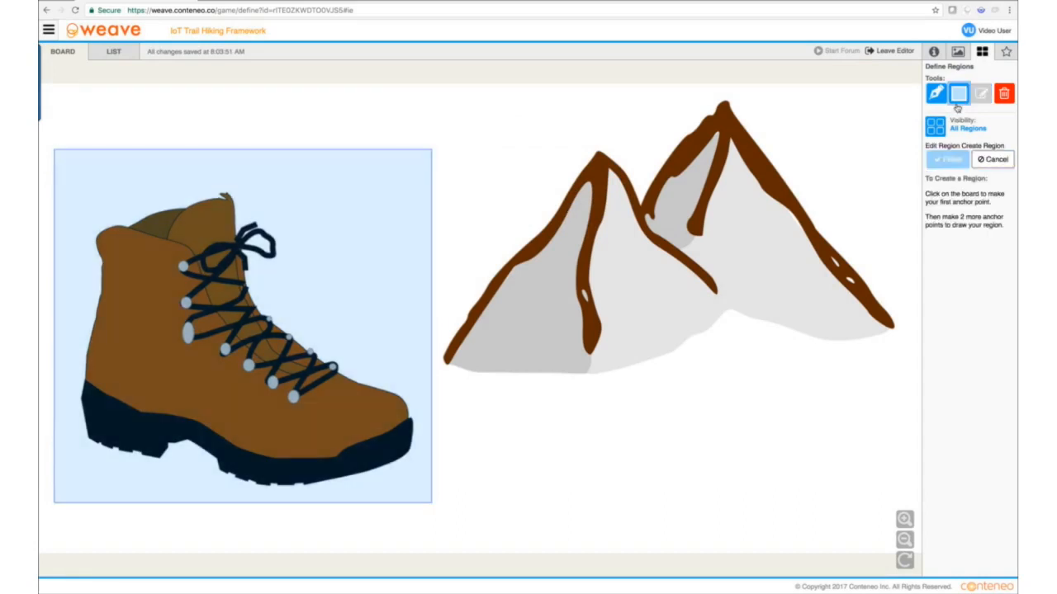
pyautogui.click(435, 91)
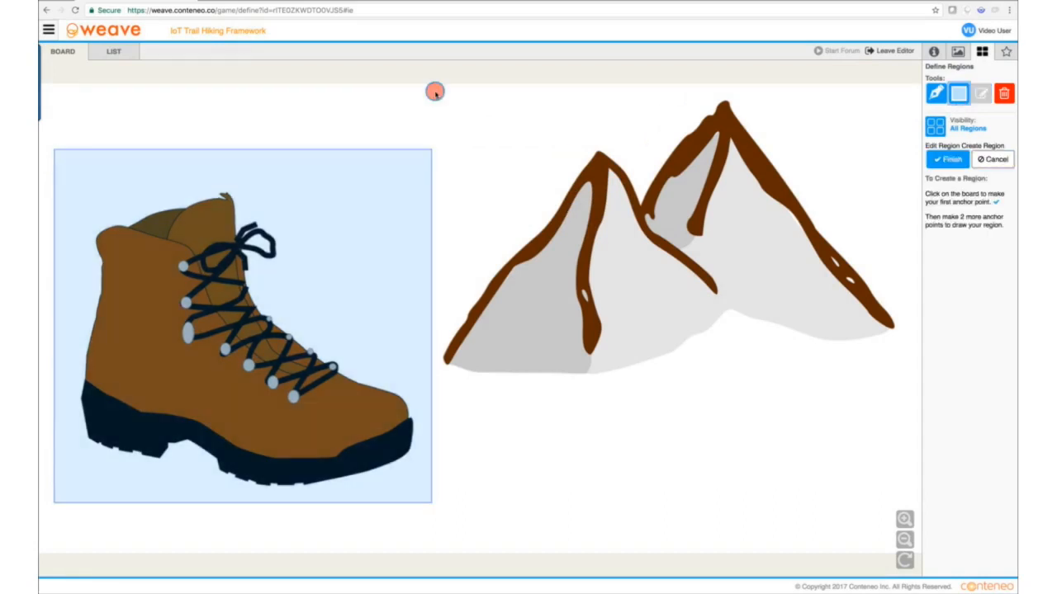
pyautogui.click(909, 381)
pyautogui.moveTo(910, 382); pyautogui.dragTo(915, 383)
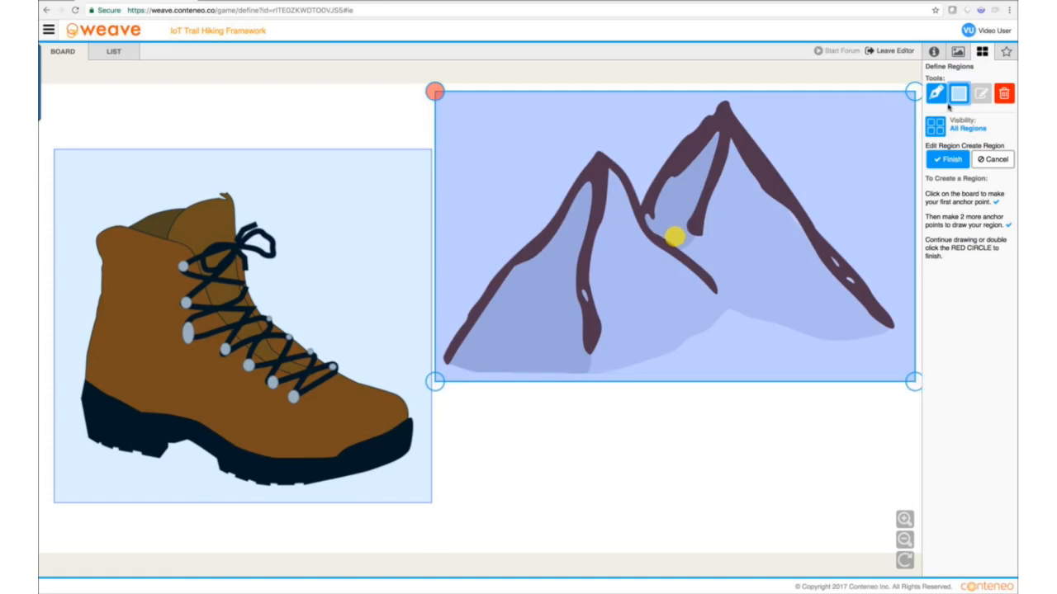
pyautogui.click(950, 161)
pyautogui.click(518, 122)
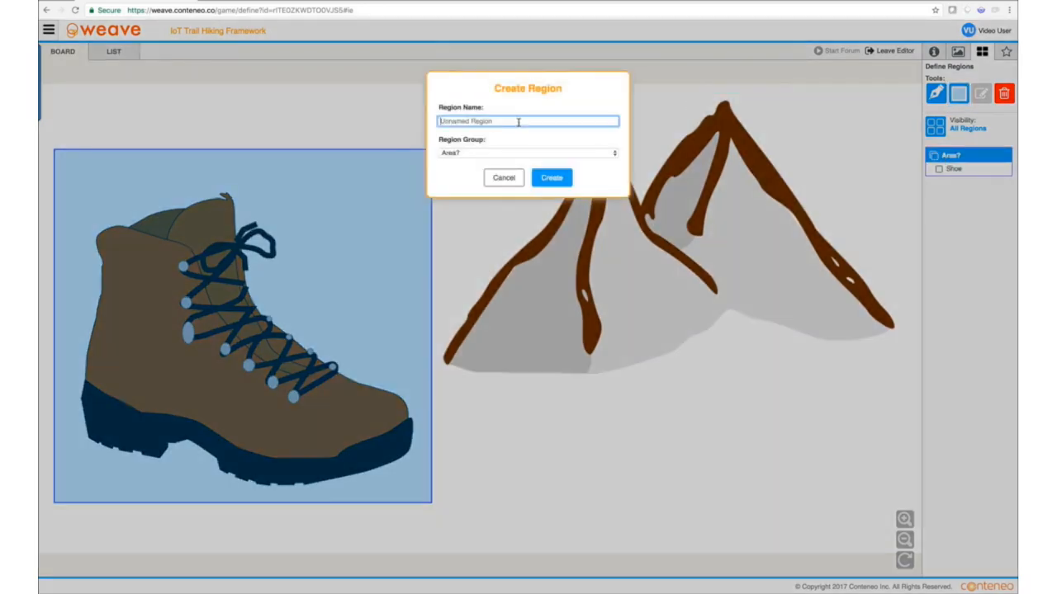
pyautogui.write('Terrain')
pyautogui.click(553, 178)
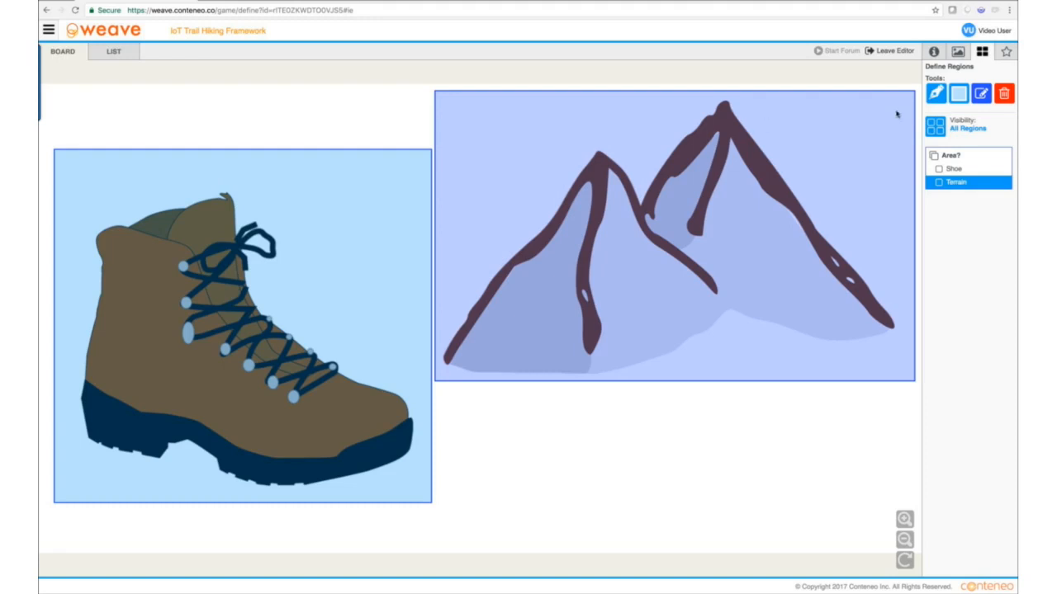
# Draw a rectangular region over the empty space below the mountains and create it as "Other Ideas" in the "Area?" group
pyautogui.click(960, 96)
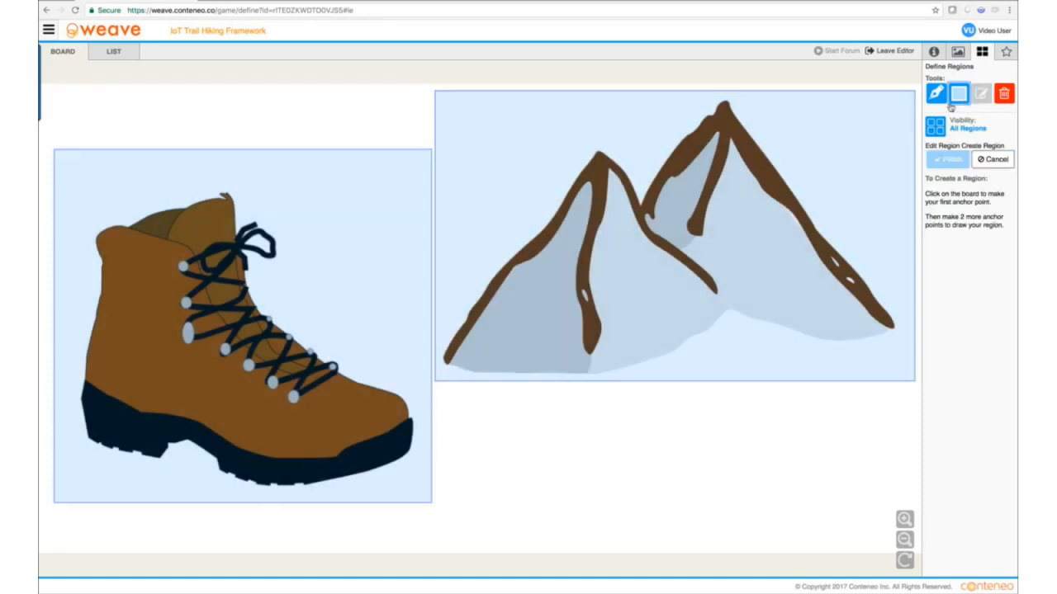
pyautogui.click(434, 385)
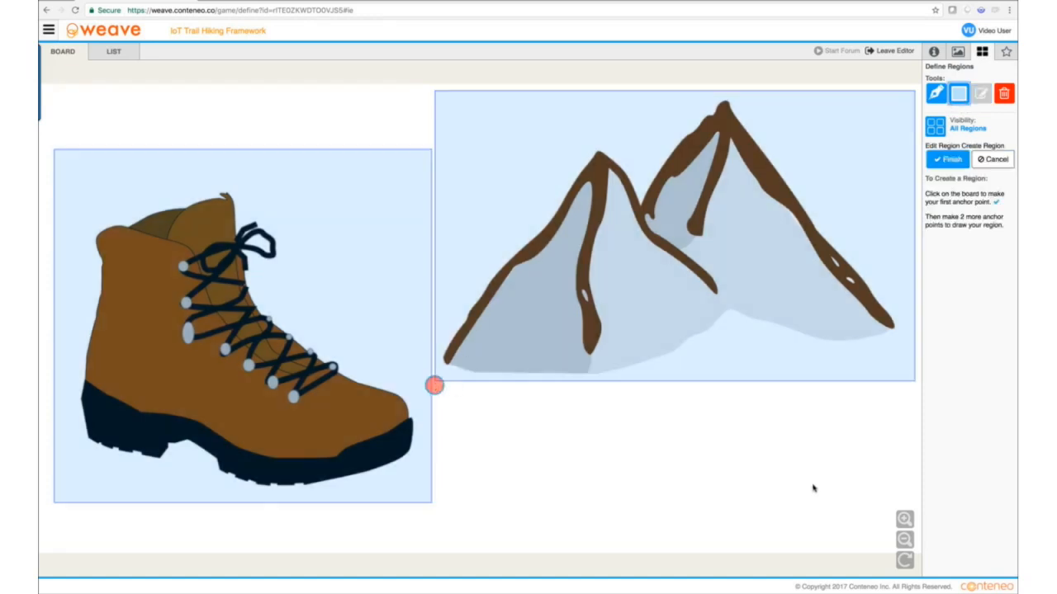
pyautogui.click(813, 484)
pyautogui.moveTo(813, 485); pyautogui.dragTo(915, 543)
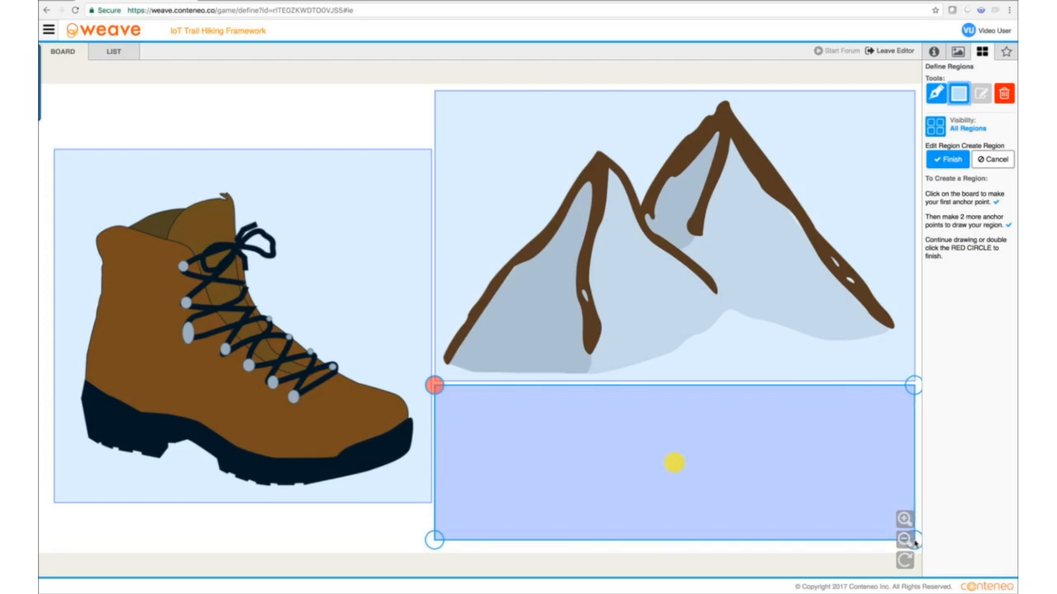
pyautogui.click(948, 160)
pyautogui.click(483, 121)
pyautogui.write('Other Ideas')
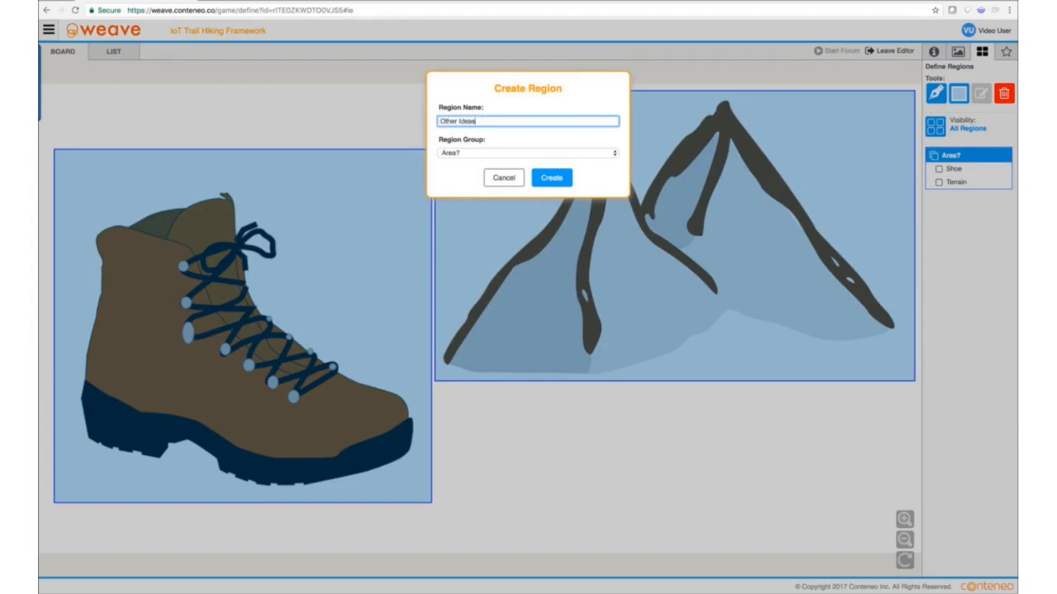
pyautogui.click(550, 178)
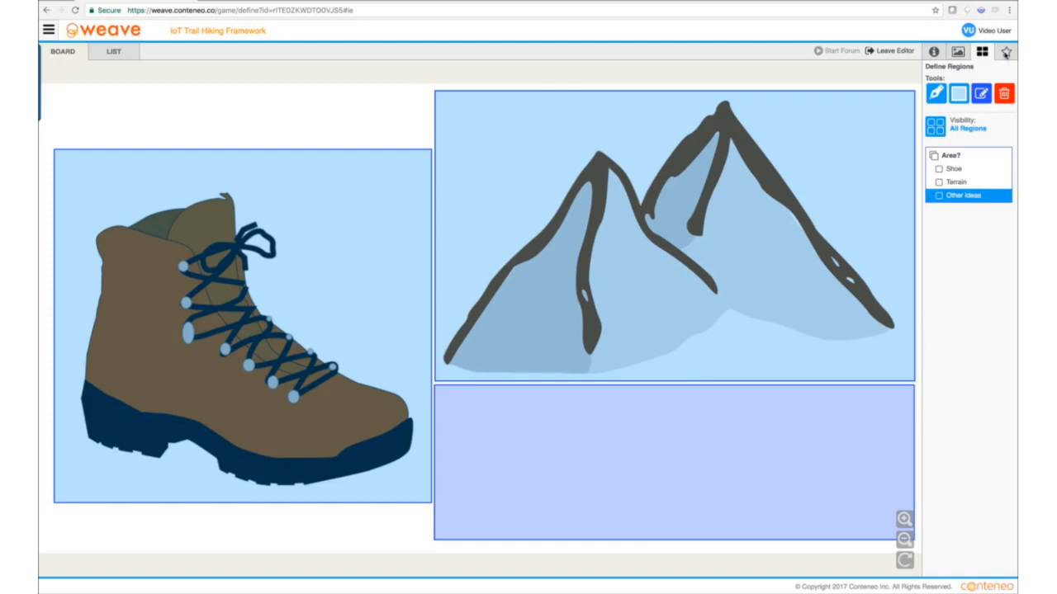
# Select the icon beside the blue gears and the orange sun as item types for the framework
pyautogui.click(1007, 52)
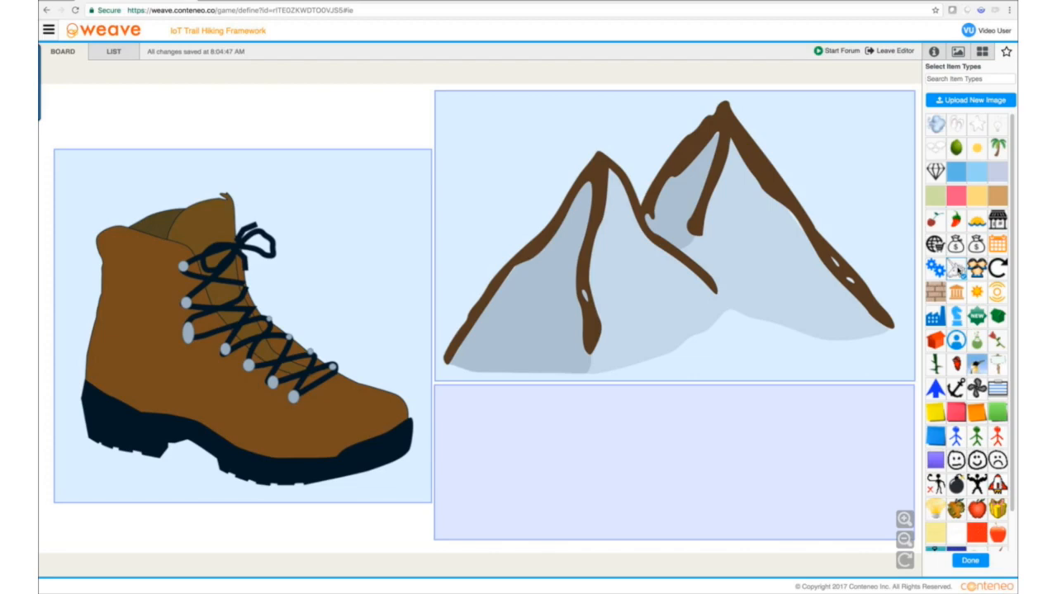
pyautogui.click(977, 293)
pyautogui.scroll(-2, 977, 294)
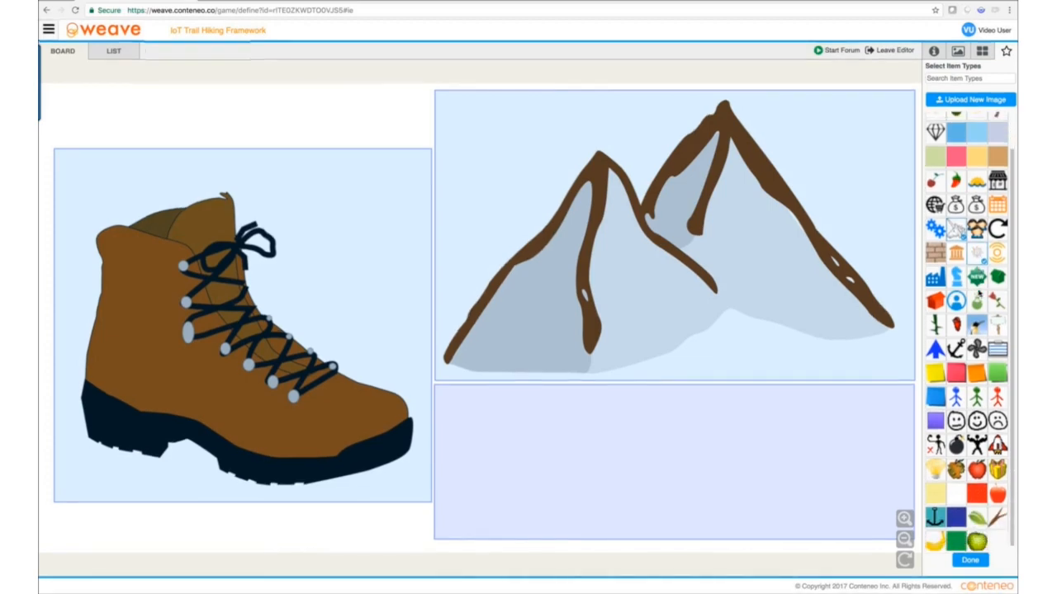
# Add the yellow, orange, green and blue sticky notes plus the neutral, happy and sad faces, and complete the item palette
pyautogui.click(935, 375)
pyautogui.click(977, 376)
pyautogui.click(995, 375)
pyautogui.click(937, 402)
pyautogui.click(956, 422)
pyautogui.click(976, 422)
pyautogui.click(998, 422)
pyautogui.click(970, 560)
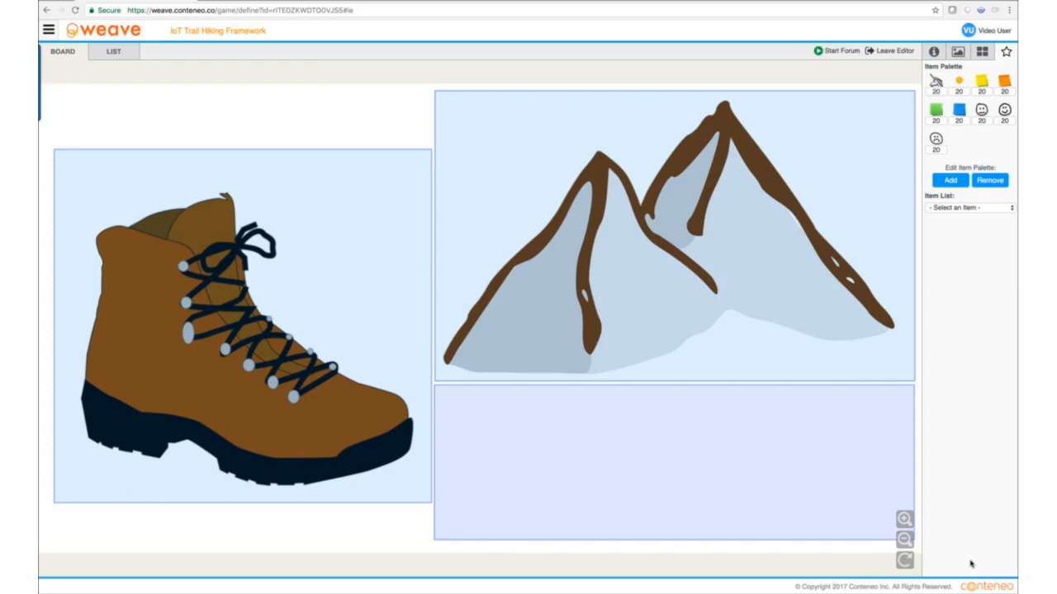
# Leave the framework editor and return to the list of all frameworks
pyautogui.click(893, 52)
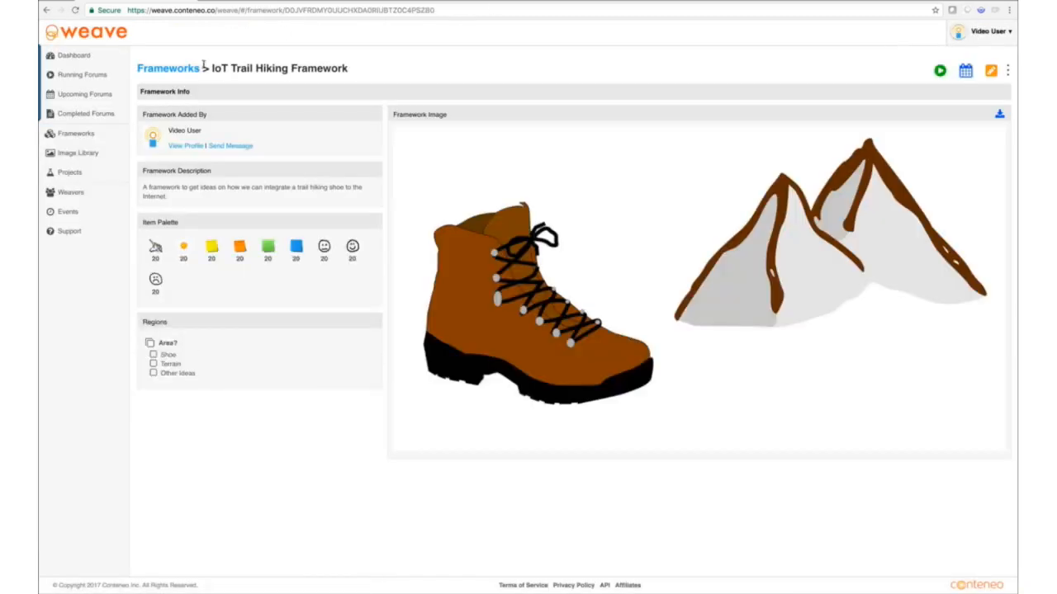
pyautogui.click(185, 71)
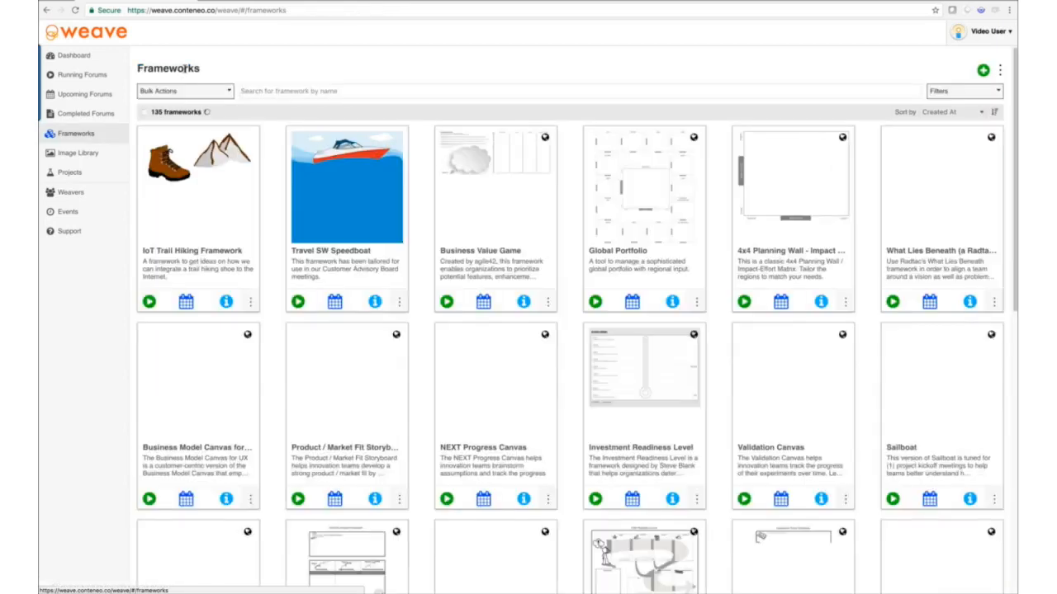